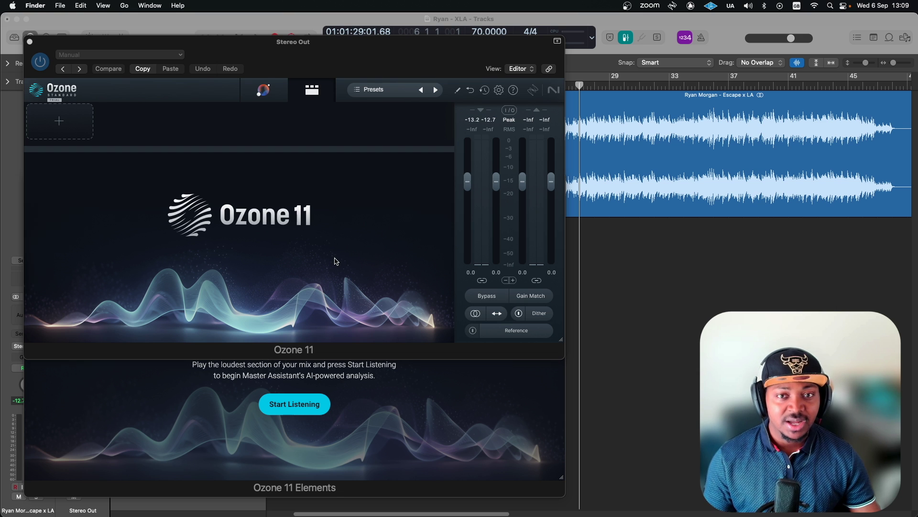
Bring the Ozone 11 Standard window in front of the Ozone 11 Elements window
left_click(285, 214)
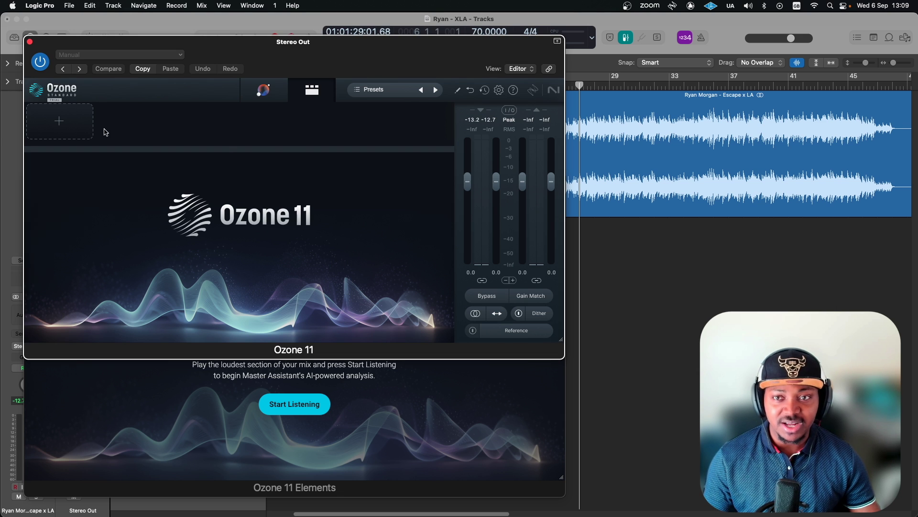
Open the add-module list from the + slot in the empty Ozone 11 chain
left_click(56, 119)
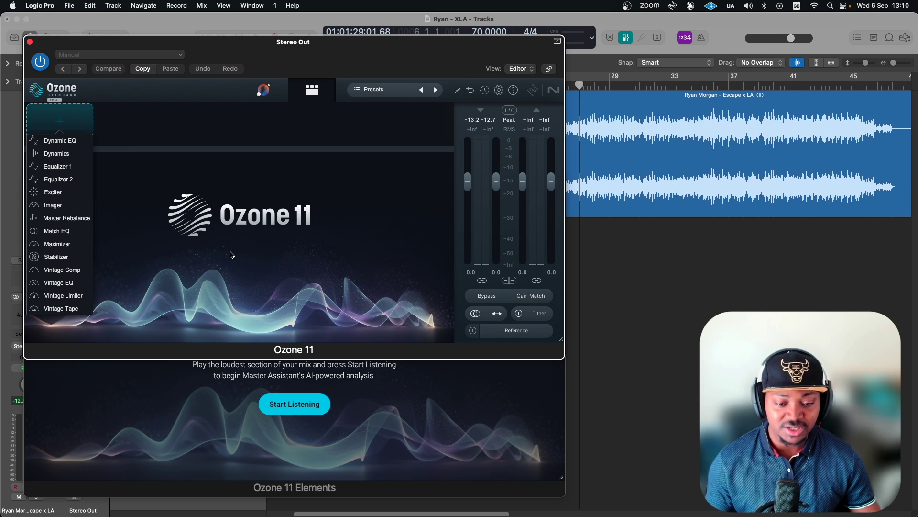
Raise the Elements window, view its upgrade and welcome pages, then refocus Ozone 11 Standard
left_click(367, 407)
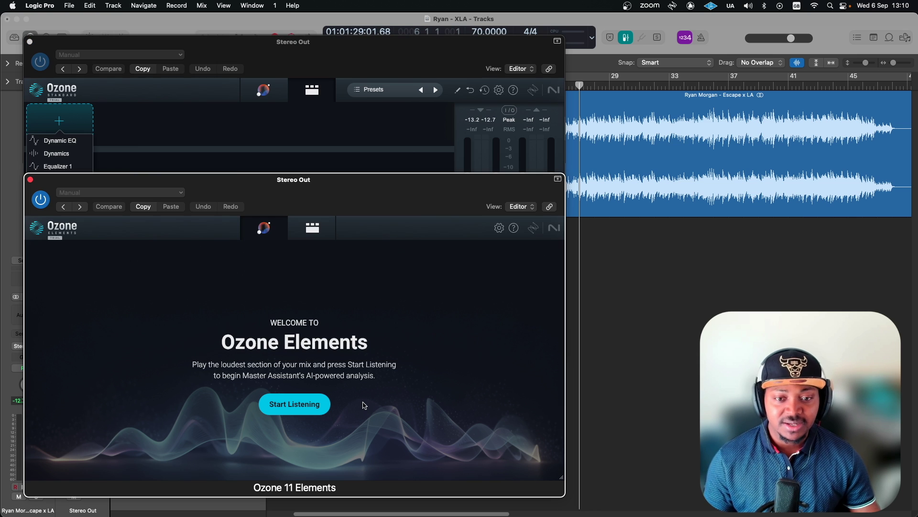
left_click_drag(367, 185, 366, 170)
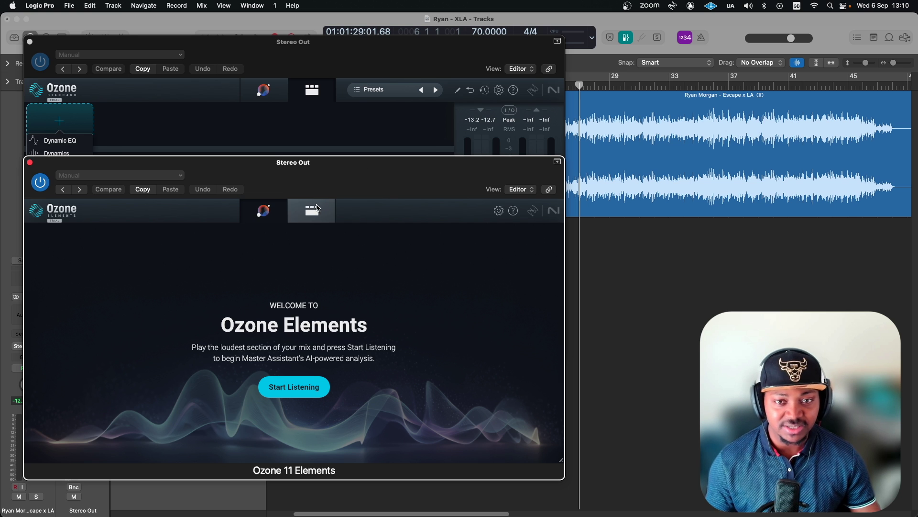
left_click(310, 210)
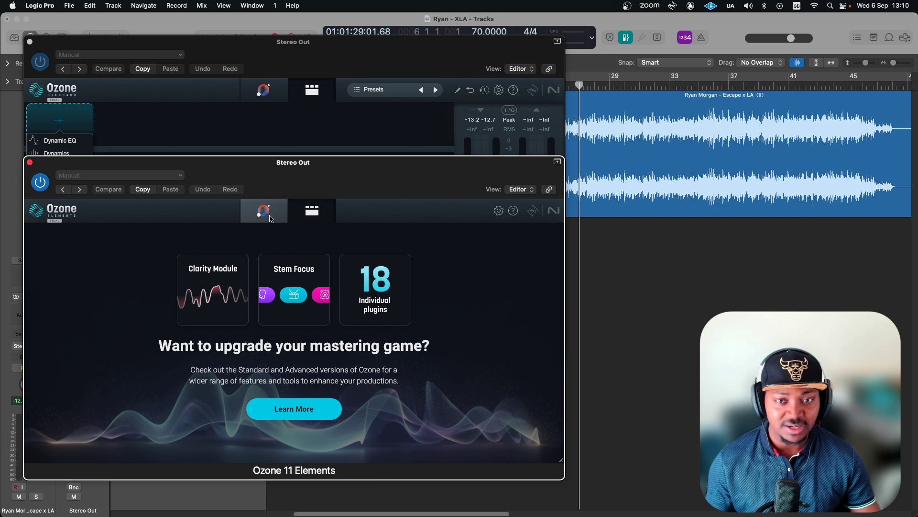
left_click(270, 219)
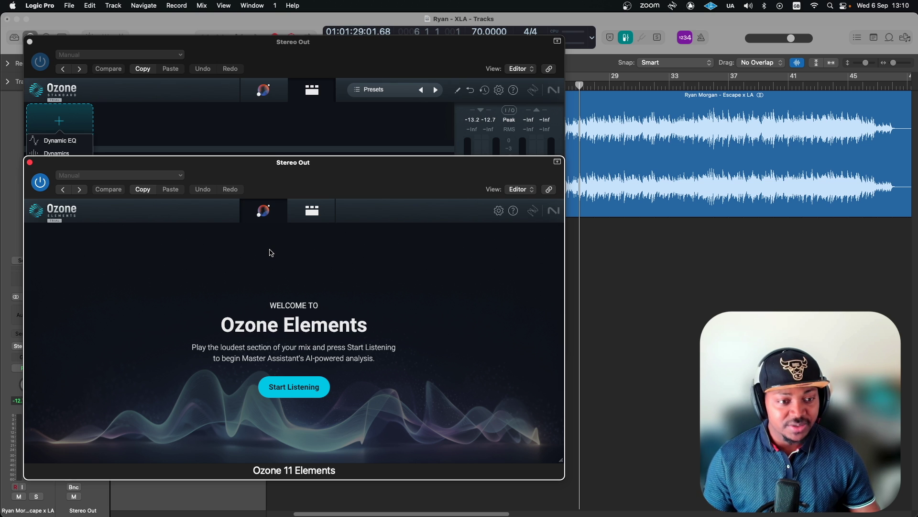
left_click(263, 124)
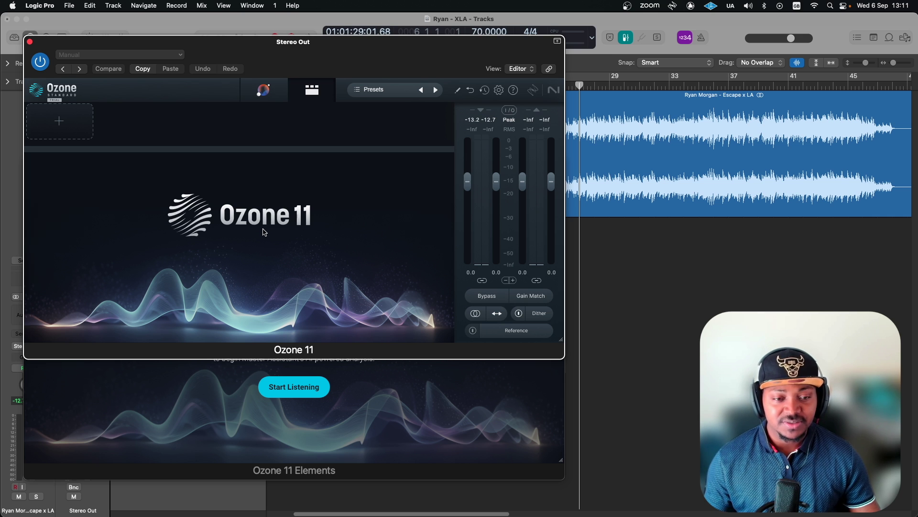
Switch between the Standard and Elements windows, leaving the Elements welcome page in front
left_click(214, 392)
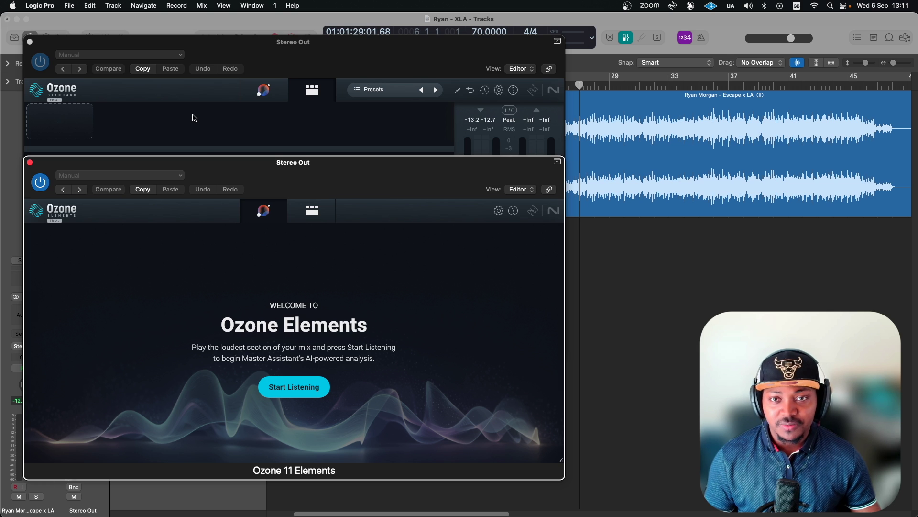
left_click(194, 118)
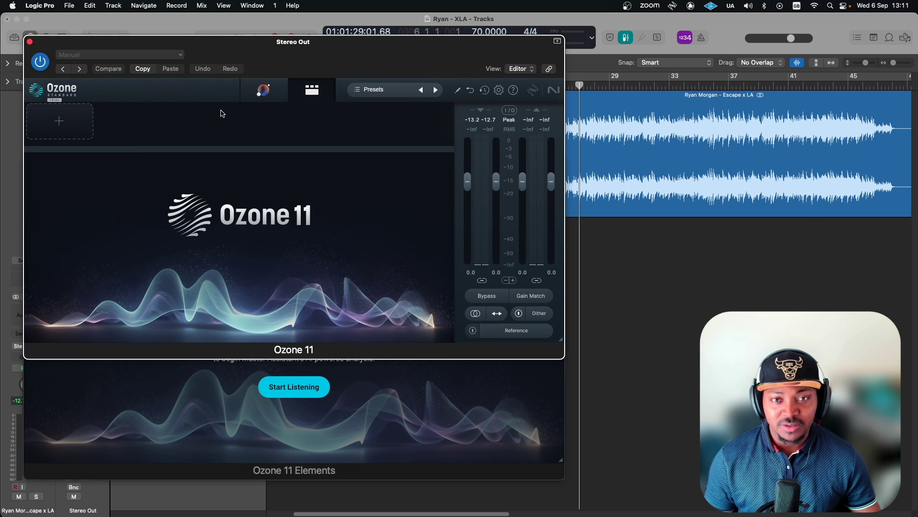
left_click(164, 392)
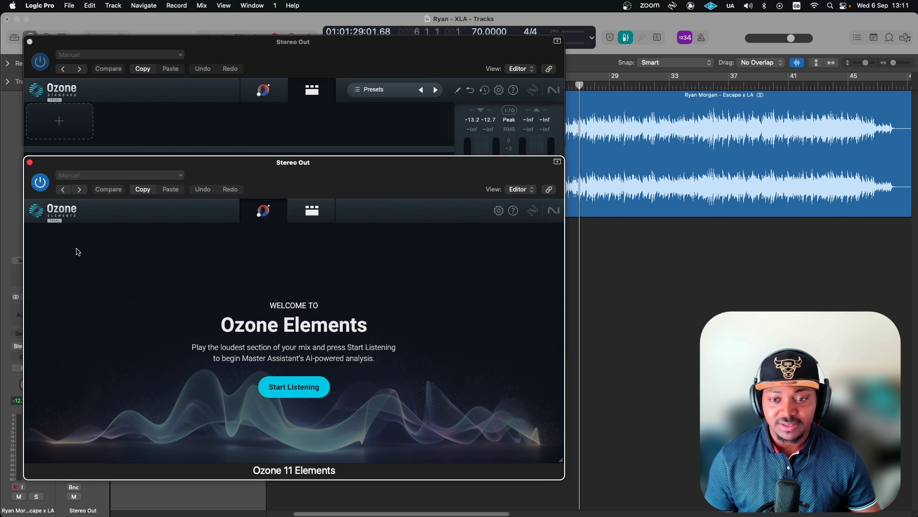
Close Ozone Elements, move Ozone 11 aside, and set a cycle range from bar 9 to 31
left_click(30, 162)
left_click_drag(442, 43, 524, 206)
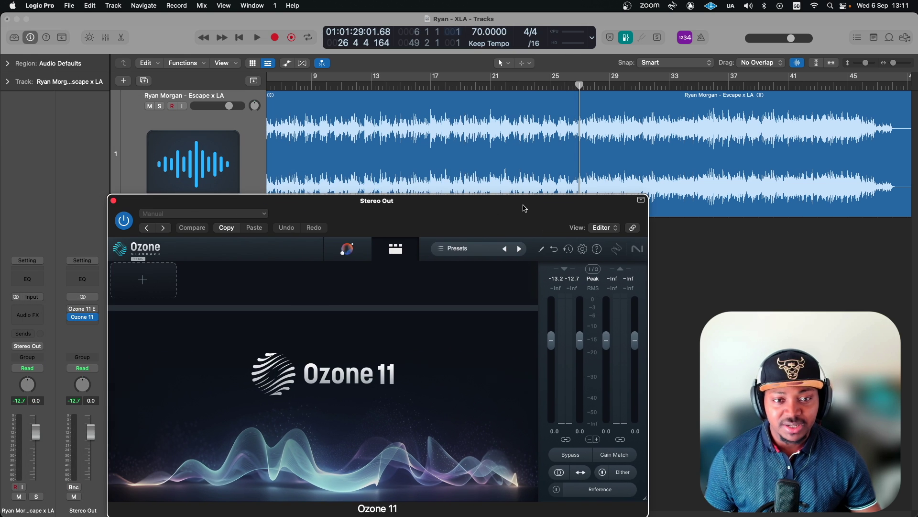
left_click(553, 77)
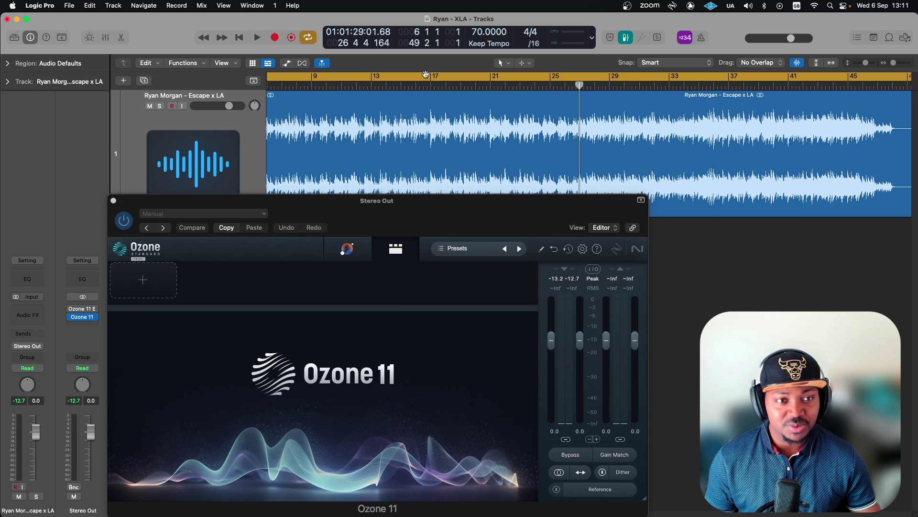
left_click(426, 76)
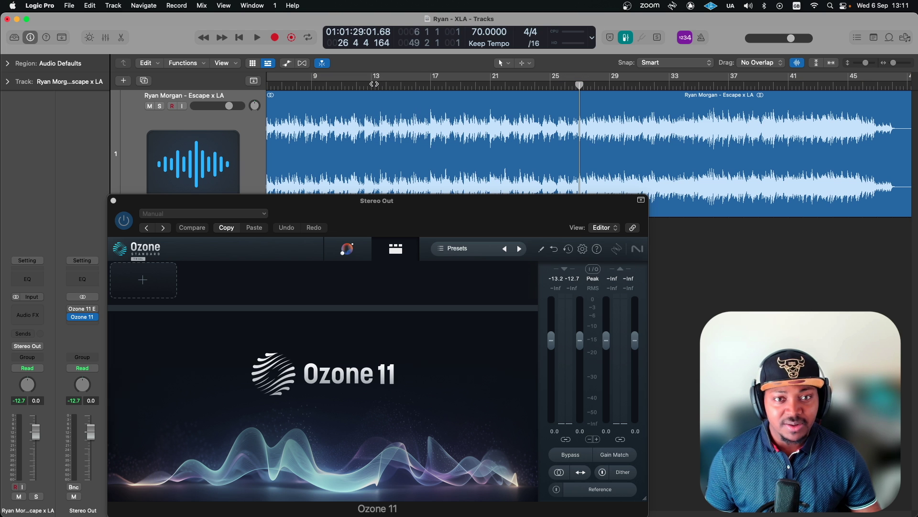
left_click_drag(373, 81, 640, 81)
left_click_drag(373, 77, 314, 77)
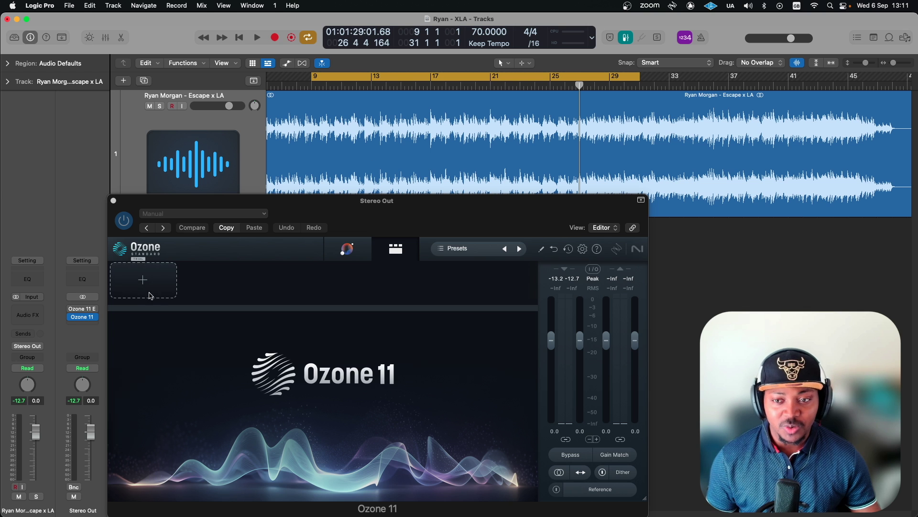
Play the looped section with Ozone bypassed, stopping near bar 13
left_click(126, 225)
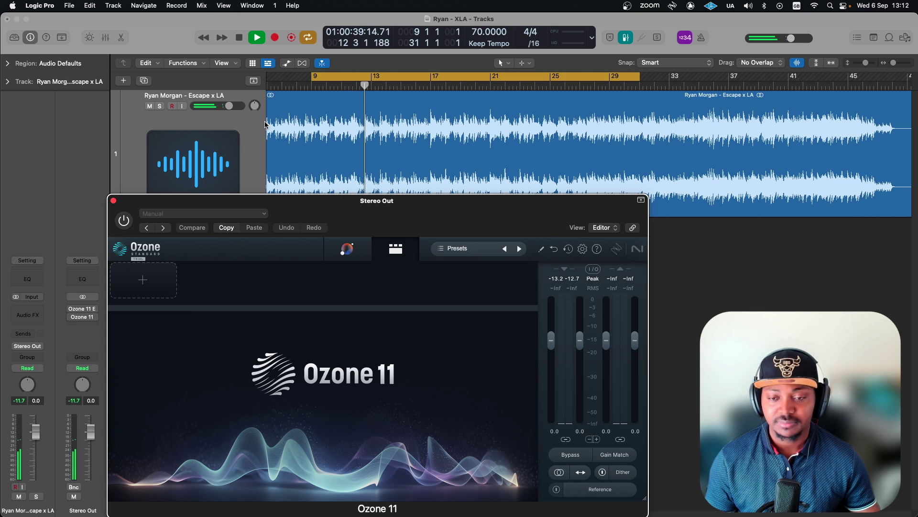
key("space")
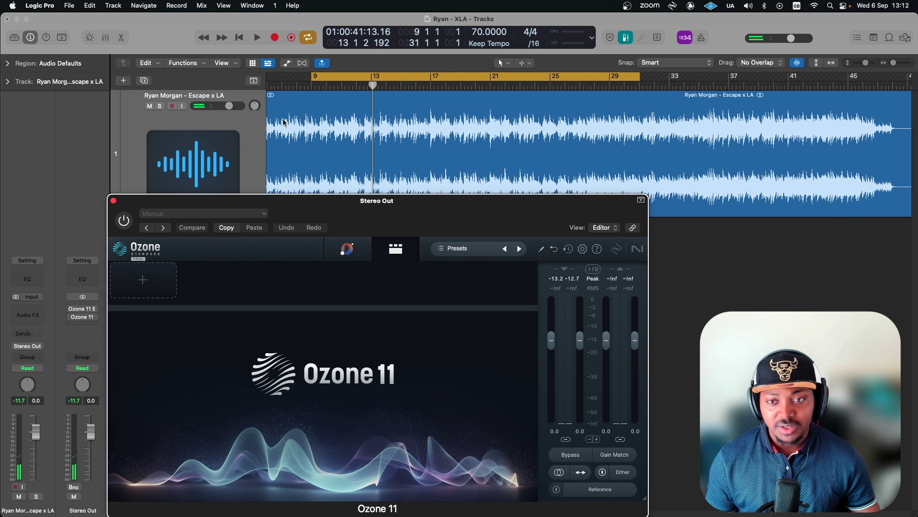
Run Master Assistant's listening pass with Ozone re-enabled, stopping once the Reggae starting master appears
left_click(345, 249)
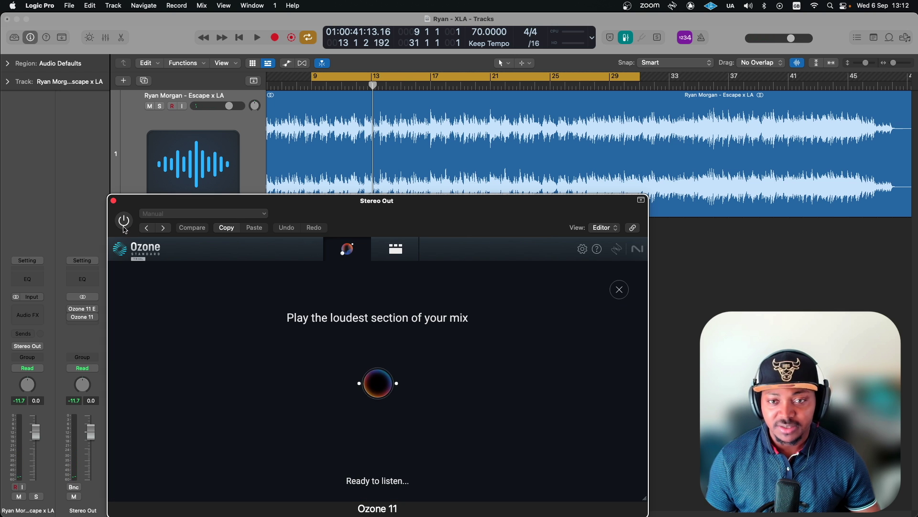
left_click(124, 220)
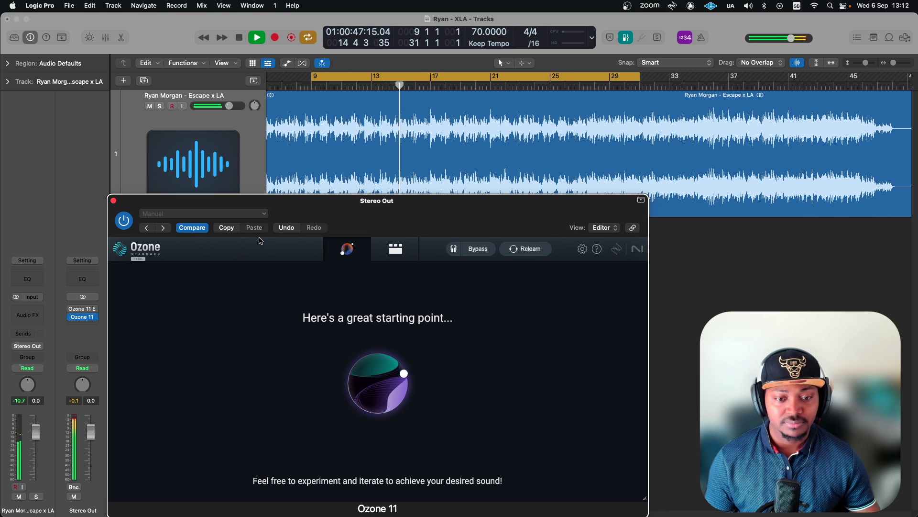
key("space")
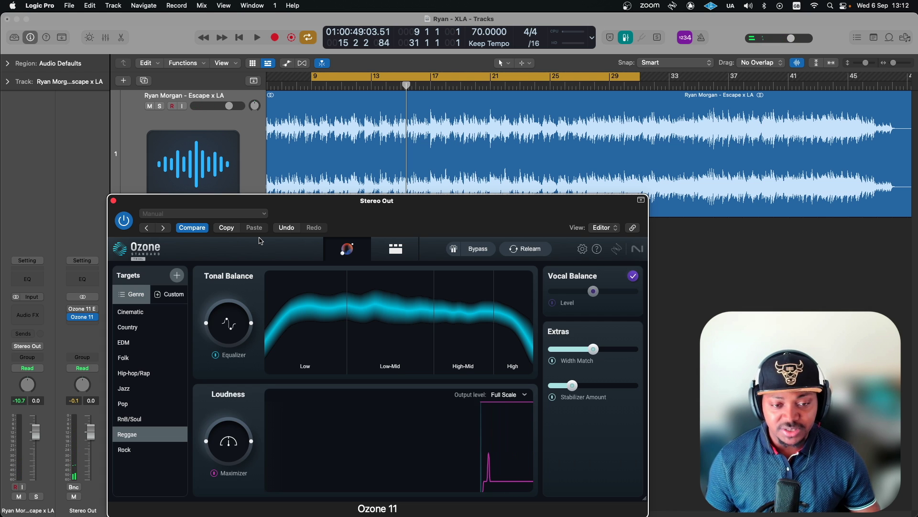
Turn on automatic level matching and A/B the master against the bypassed mix during playback
left_click_drag(342, 214, 340, 183)
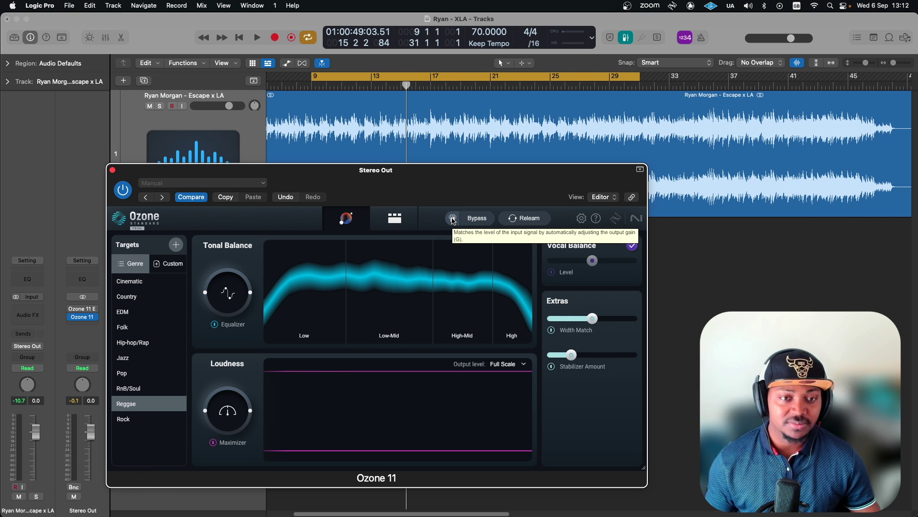
left_click(452, 218)
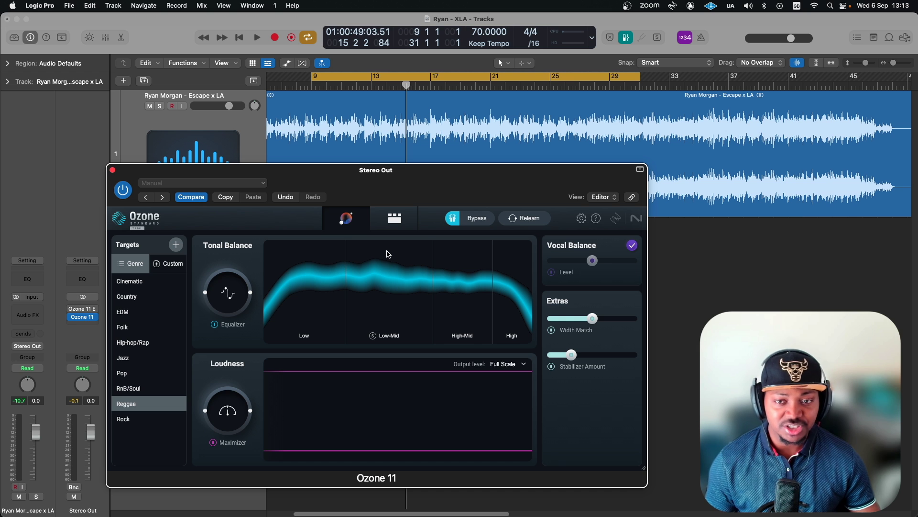
key("space")
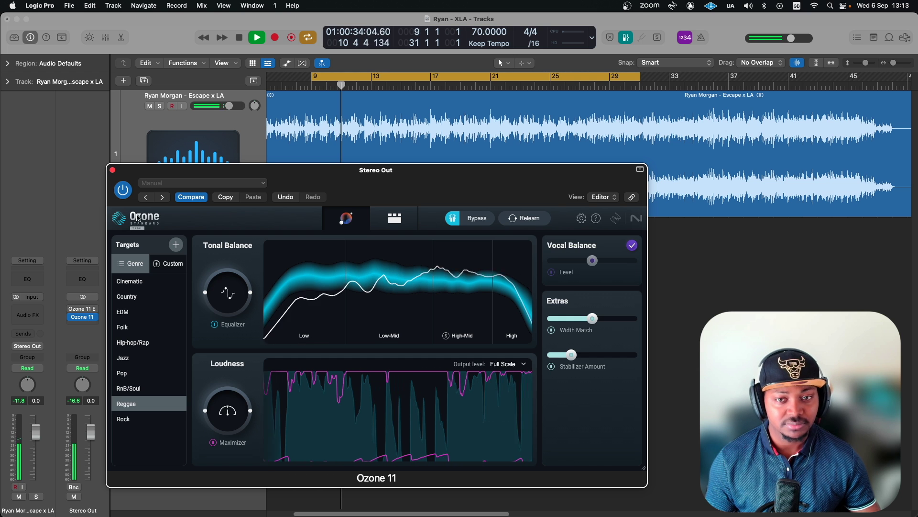
left_click(127, 197)
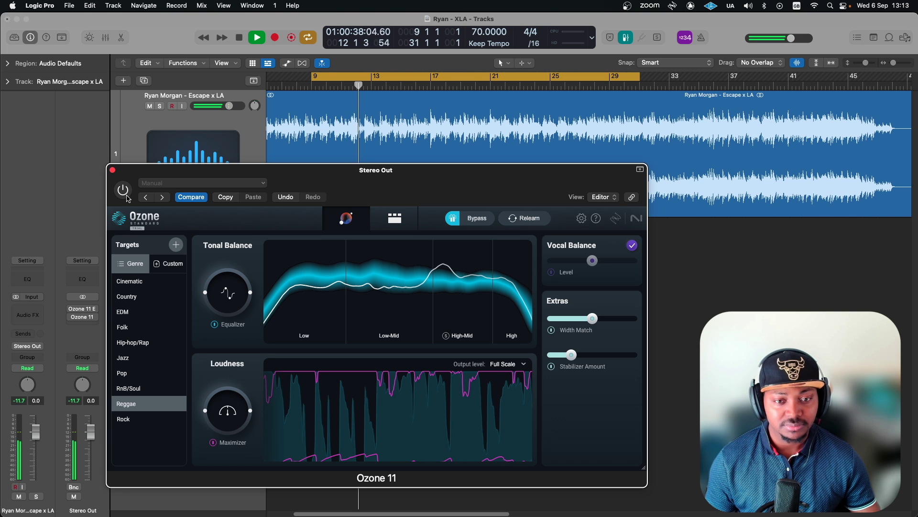
left_click(127, 197)
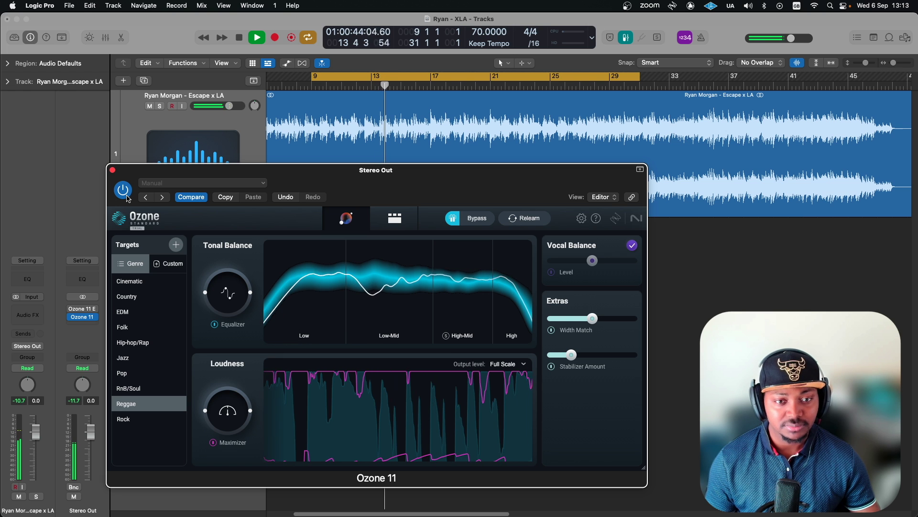
key("space")
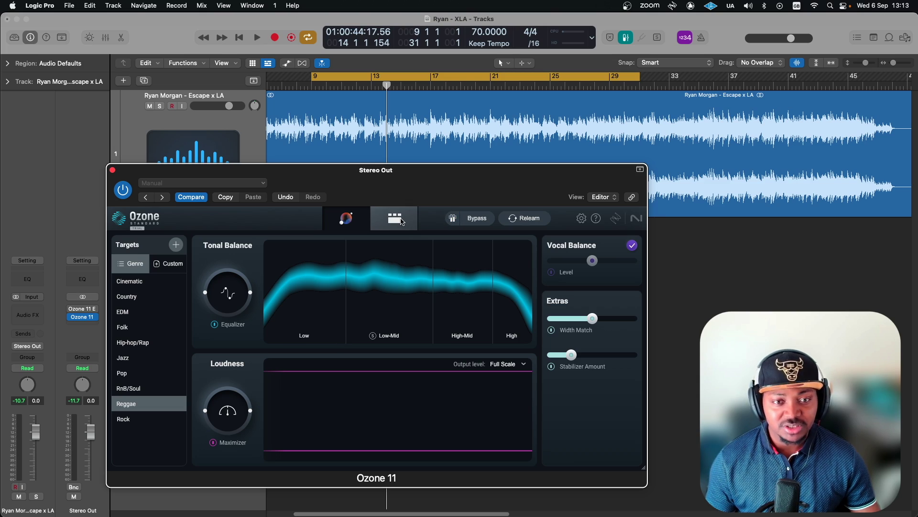
Inspect the Equalizer's 43 Hz low shelf, then view Imager widths 0, 74, 58, -34
left_click(402, 221)
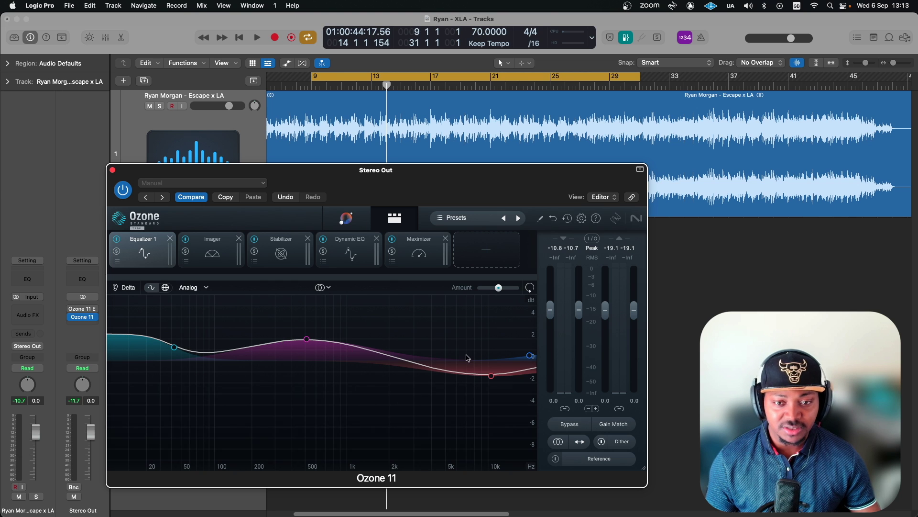
left_click(175, 349)
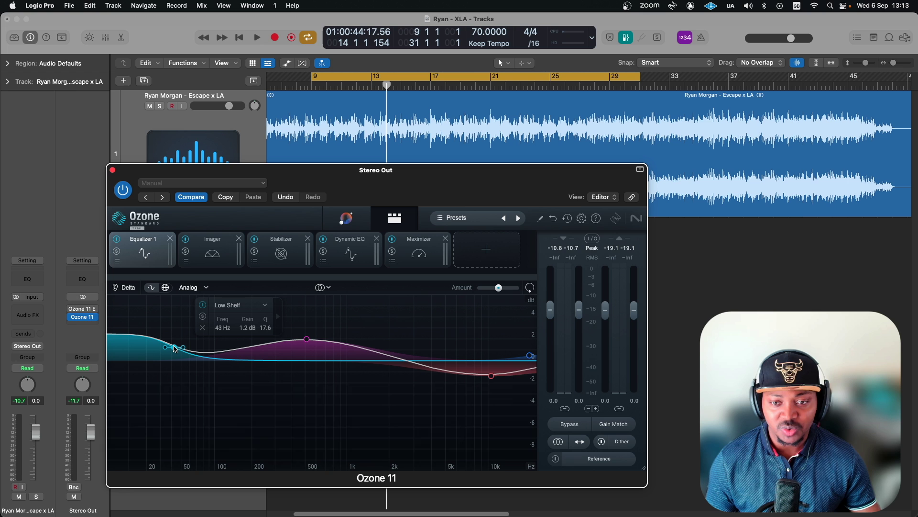
left_click(213, 257)
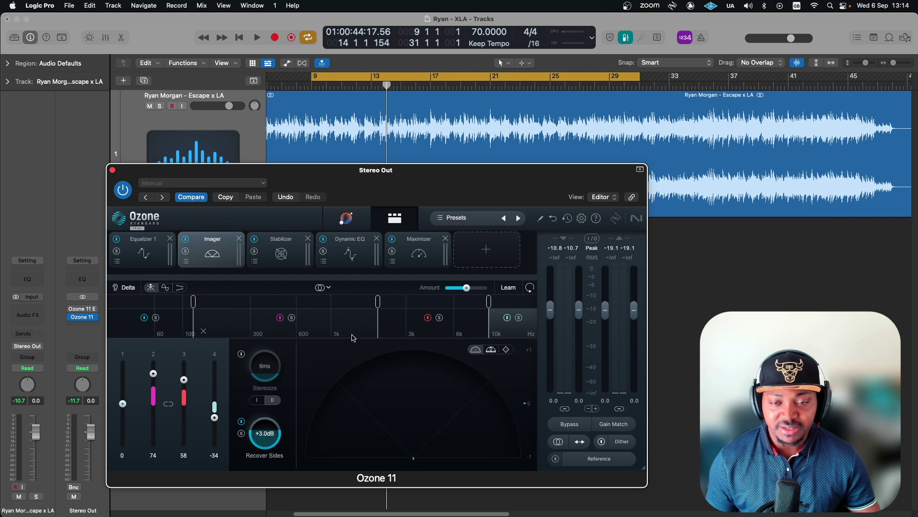
During playback, step through Stabilizer and Dynamic EQ to the Maximizer (IRC 4 - Modern, +20 dB)
left_click(276, 259)
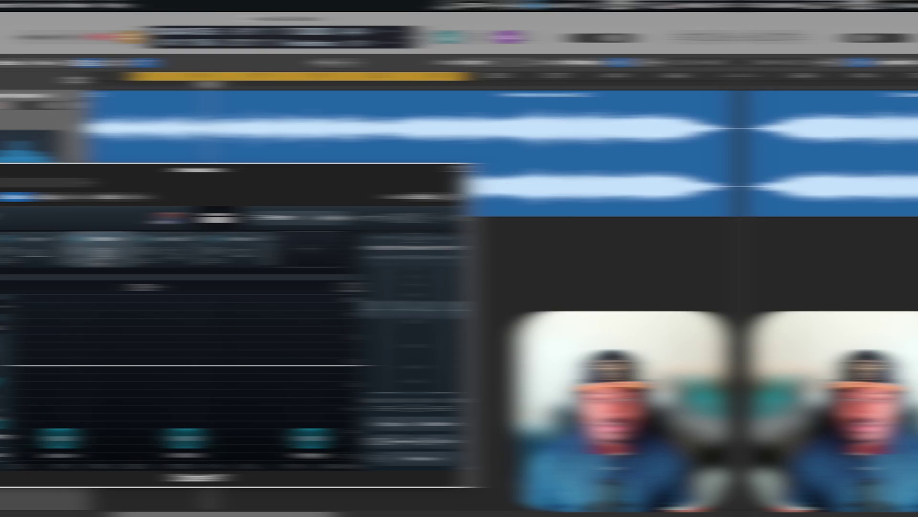
key("space")
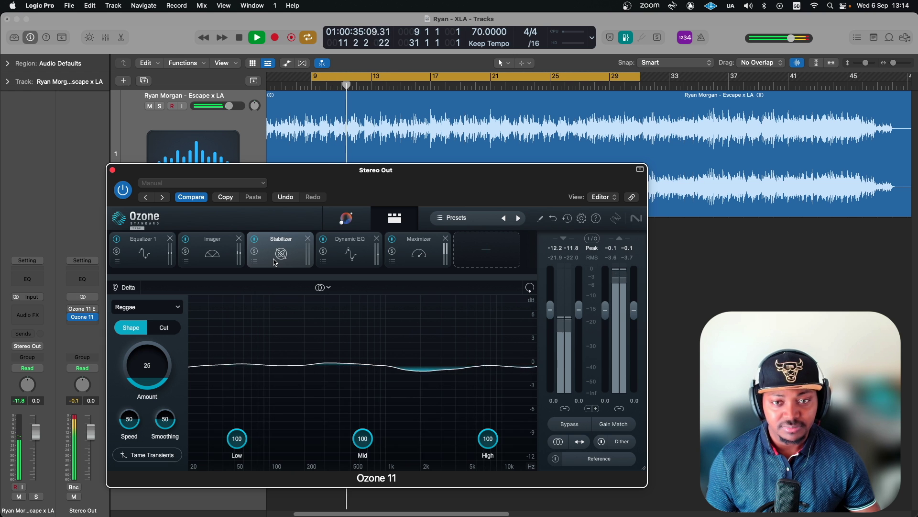
left_click(357, 256)
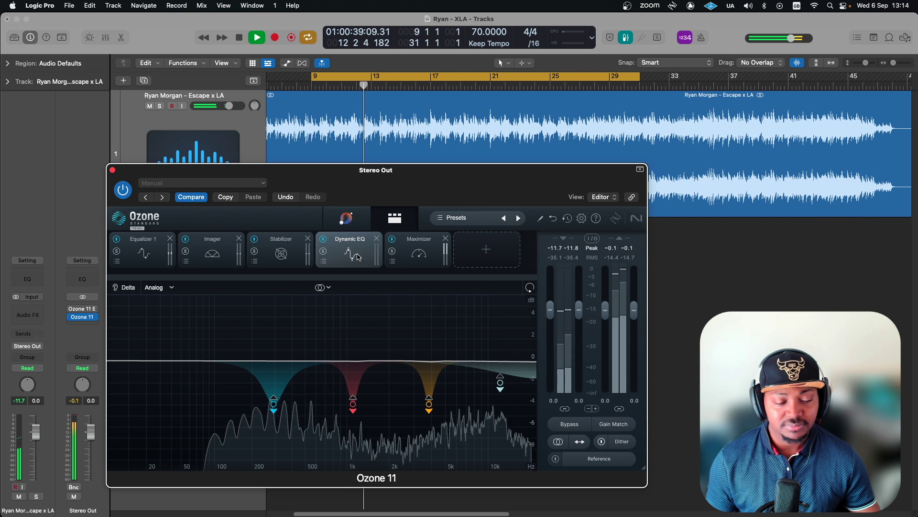
left_click(411, 255)
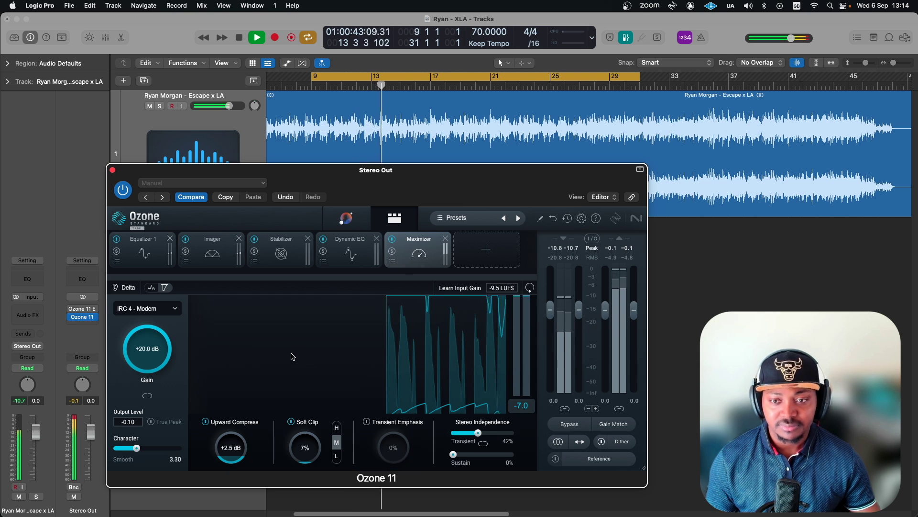
Set the Maximizer gain to +15.0 dB and output level to -0.10 dB, listening from bar 9
key("space")
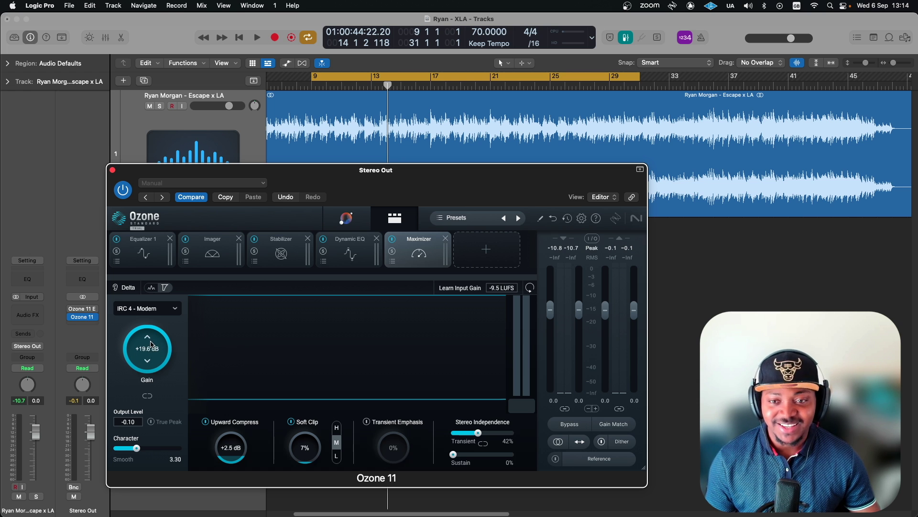
left_click_drag(151, 345, 153, 351)
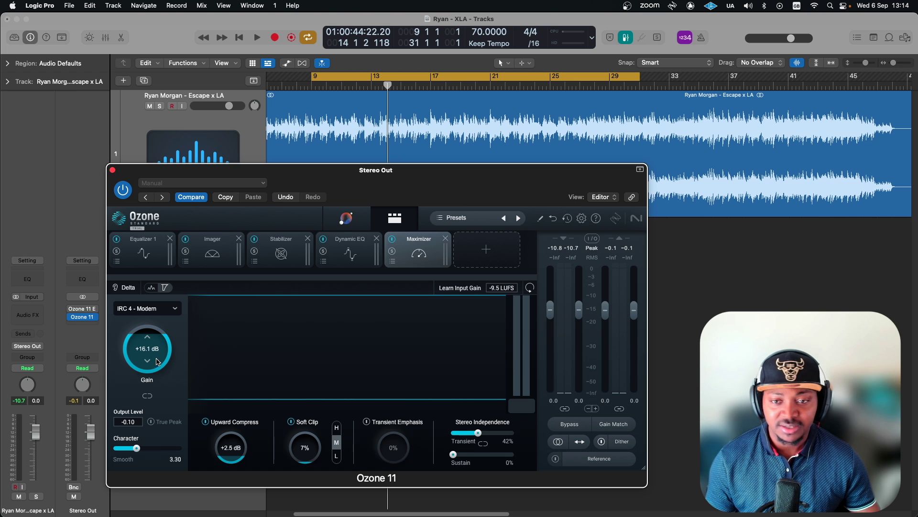
key("space")
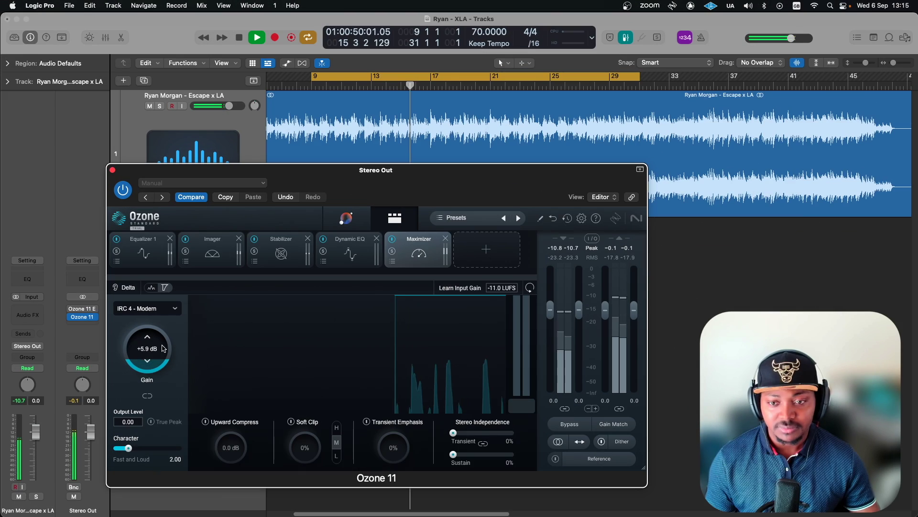
left_click_drag(163, 348, 195, 294)
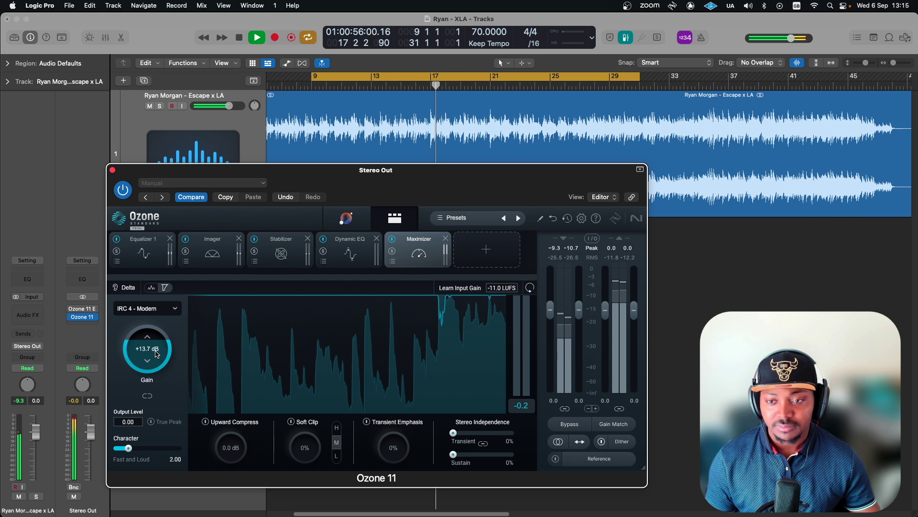
left_click_drag(156, 353, 157, 349)
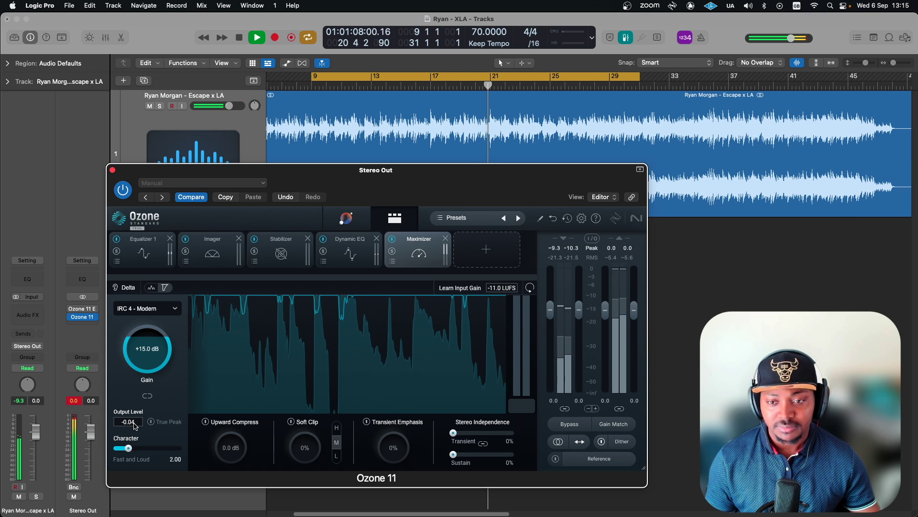
left_click_drag(129, 422, 135, 428)
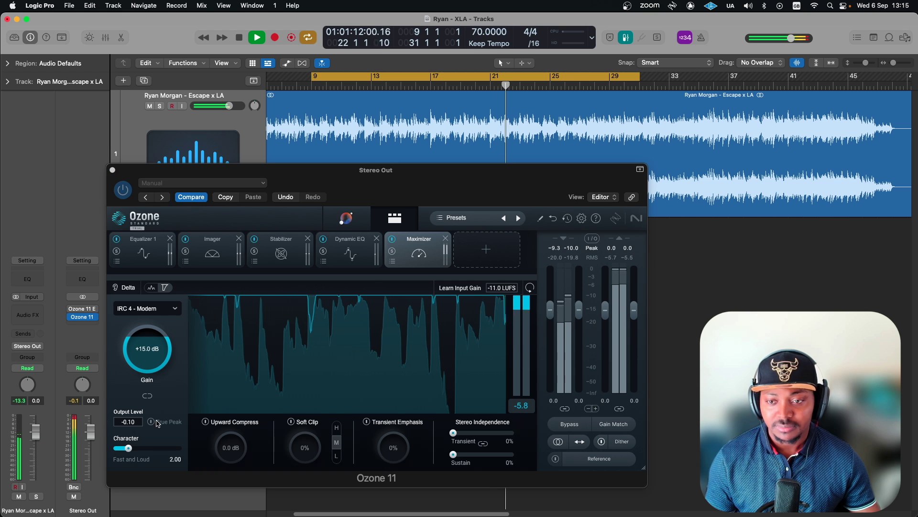
key("space")
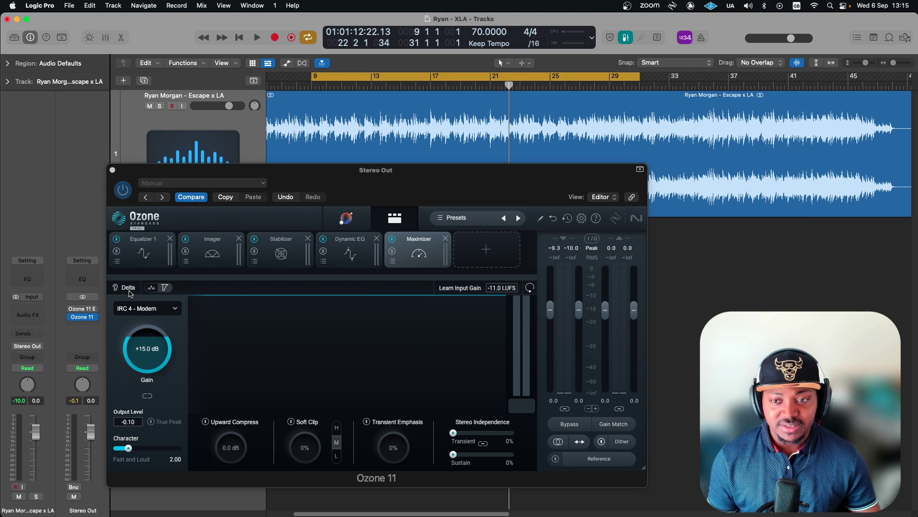
Bring Ozone 11 Elements forward and run Master Assistant's listening pass on the playing song
left_click(125, 191)
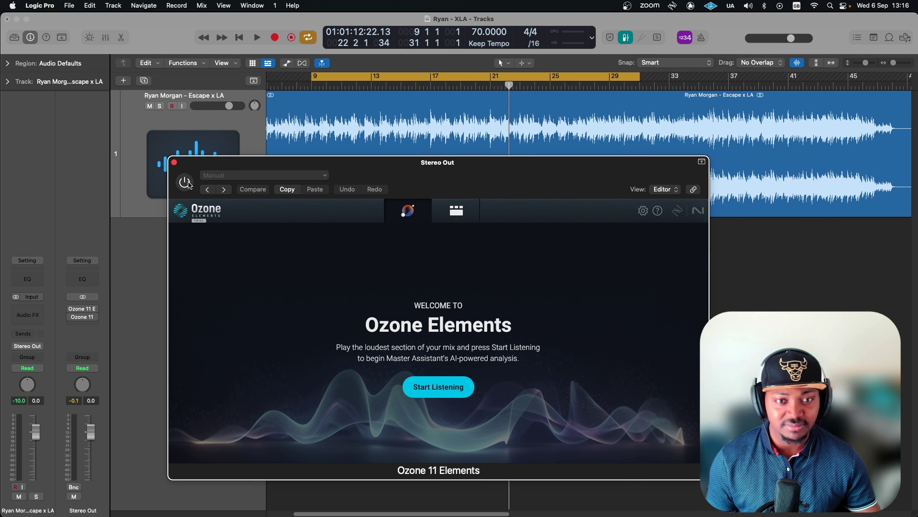
key("space")
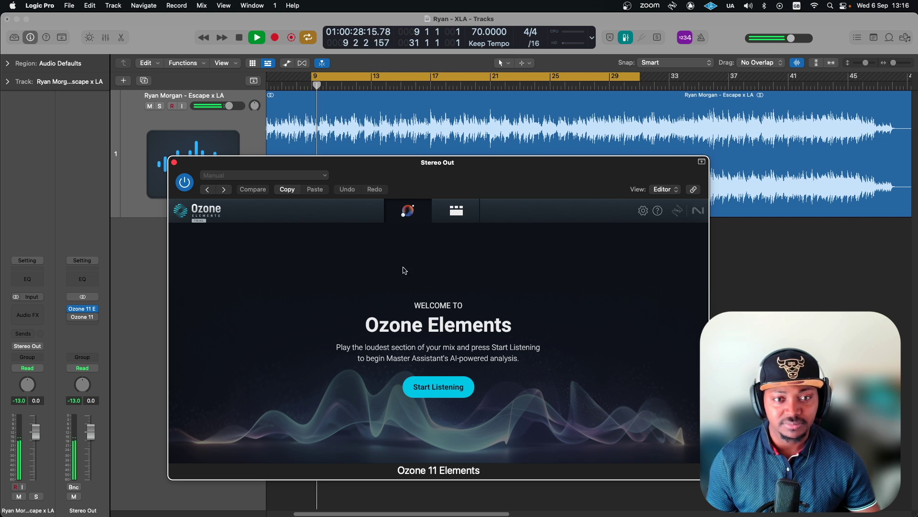
left_click(439, 387)
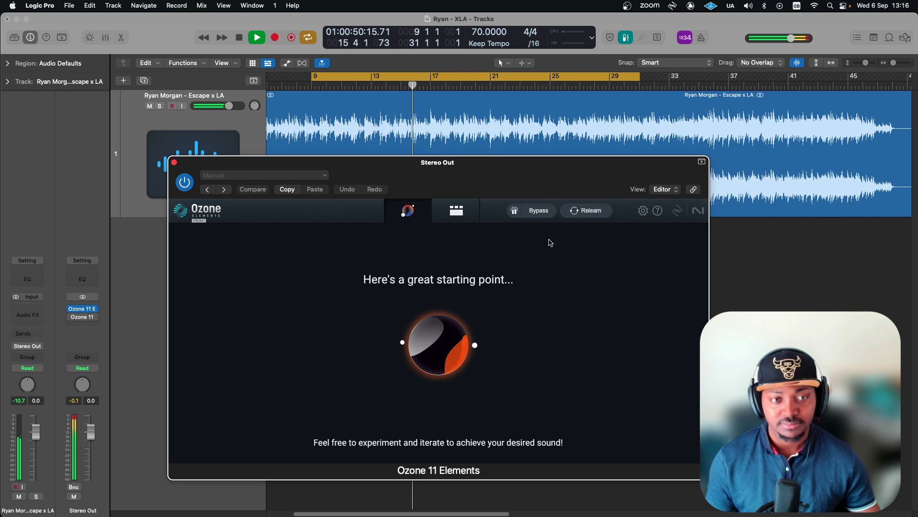
View the Elements modules page's upgrade notice, then return to the Reggae Master Assistant results
left_click(458, 216)
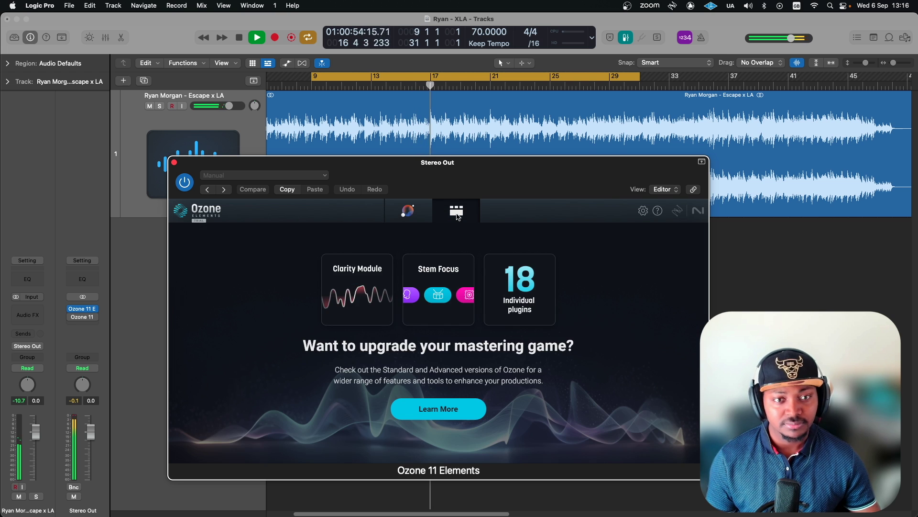
left_click(407, 211)
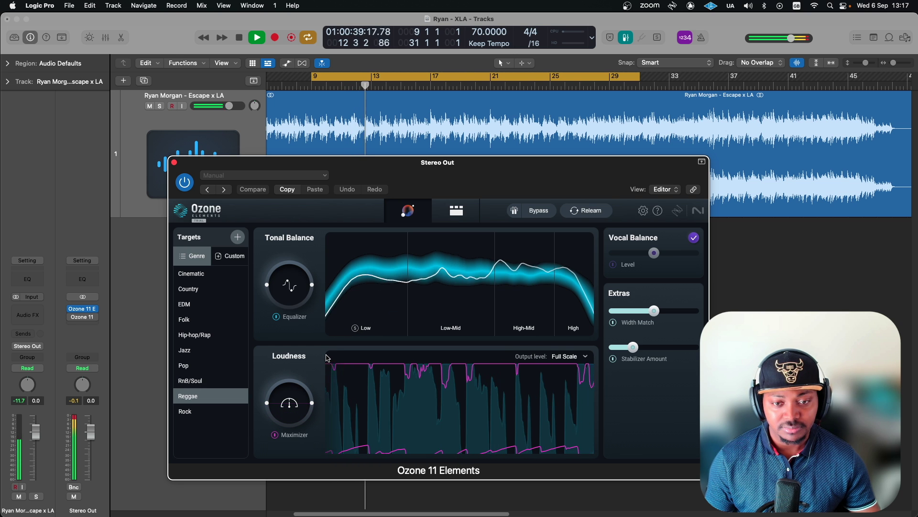
Stop playback and reopen the Ozone 11 Standard window from the Stereo Out insert
key("space")
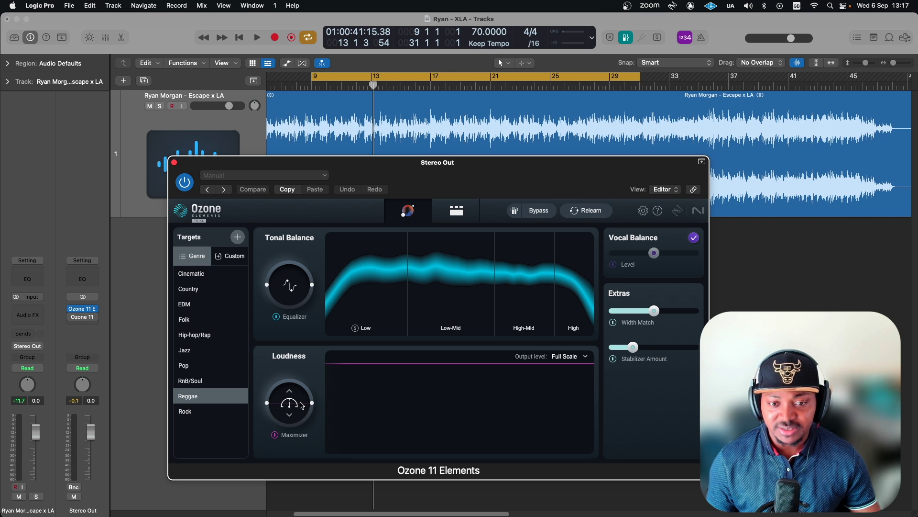
left_click(78, 316)
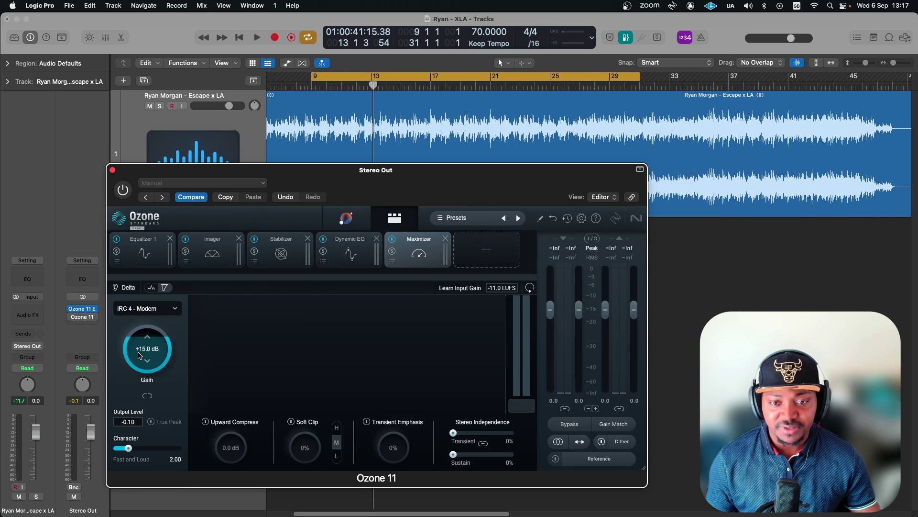
Play the song with Ozone 11 Standard switched on, then bypass it to compare
left_click(71, 317)
key("space")
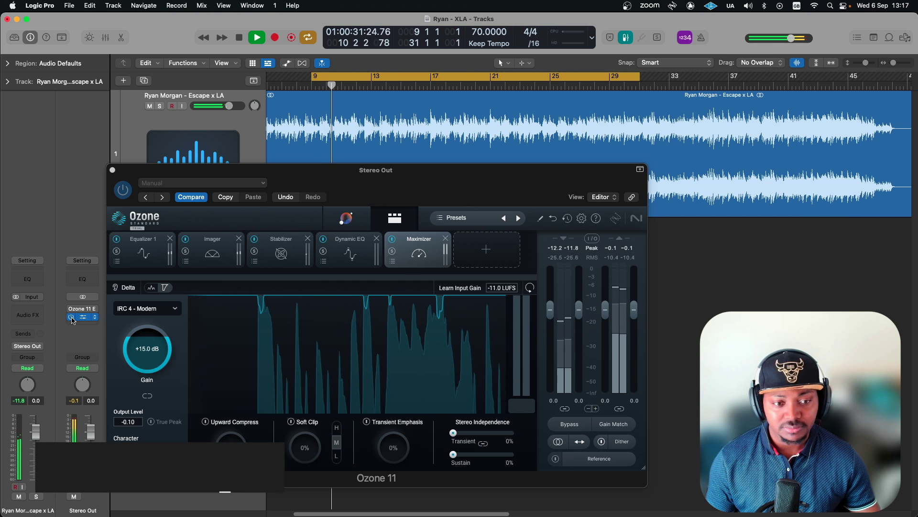
left_click(71, 320)
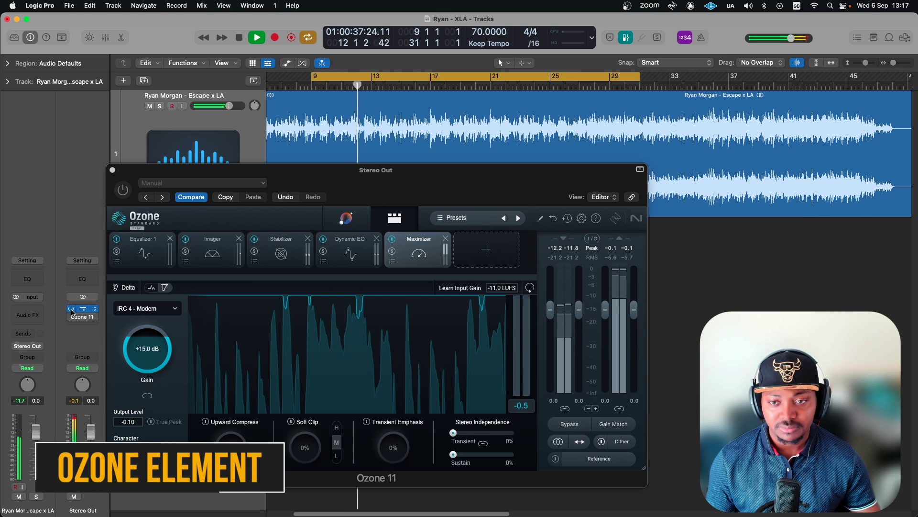
key("space")
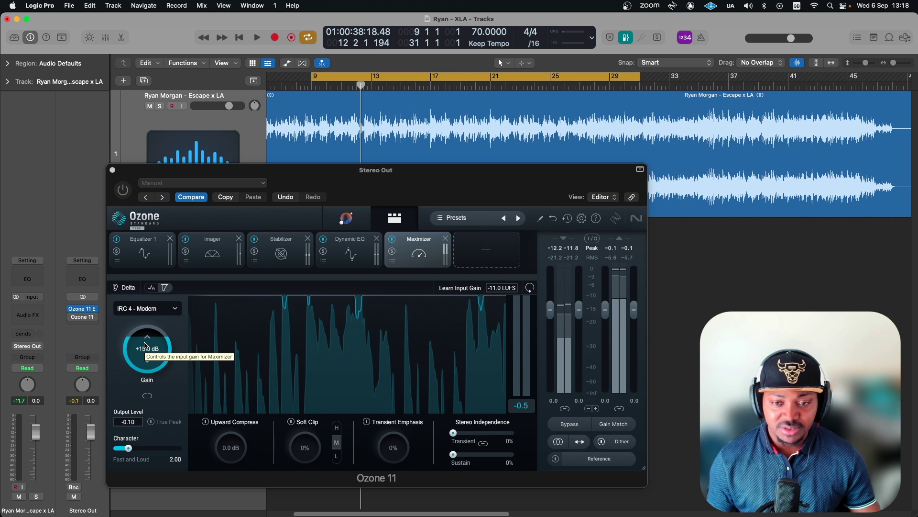
Settle the Maximizer gain at +15.0 dB and bring up the Ozone 11 Elements window
left_click_drag(147, 348, 159, 299)
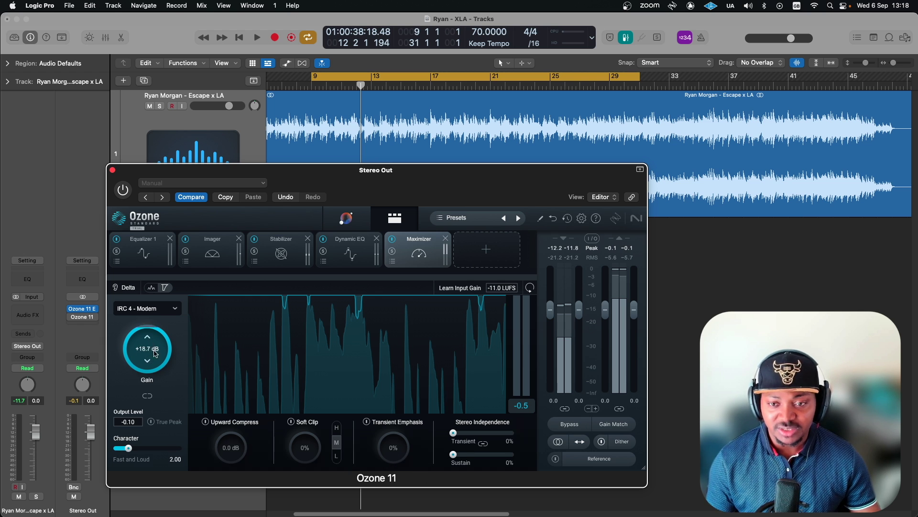
left_click_drag(154, 354, 158, 378)
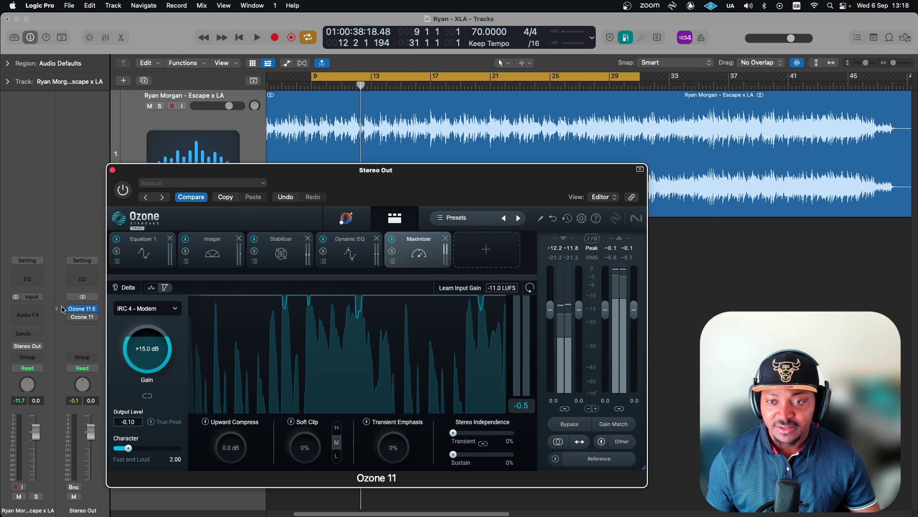
left_click(82, 310)
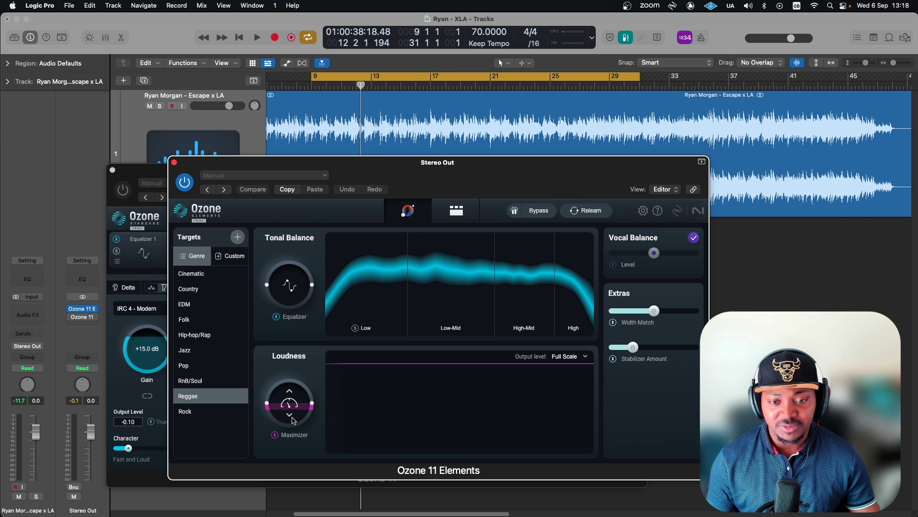
Play the loop and switch one Ozone instance off for comparison
key("space")
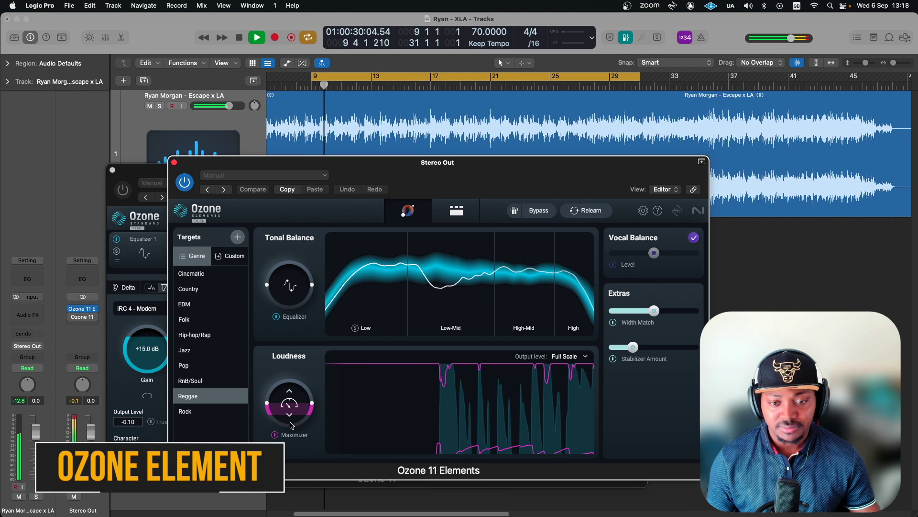
mouse_move(74, 311)
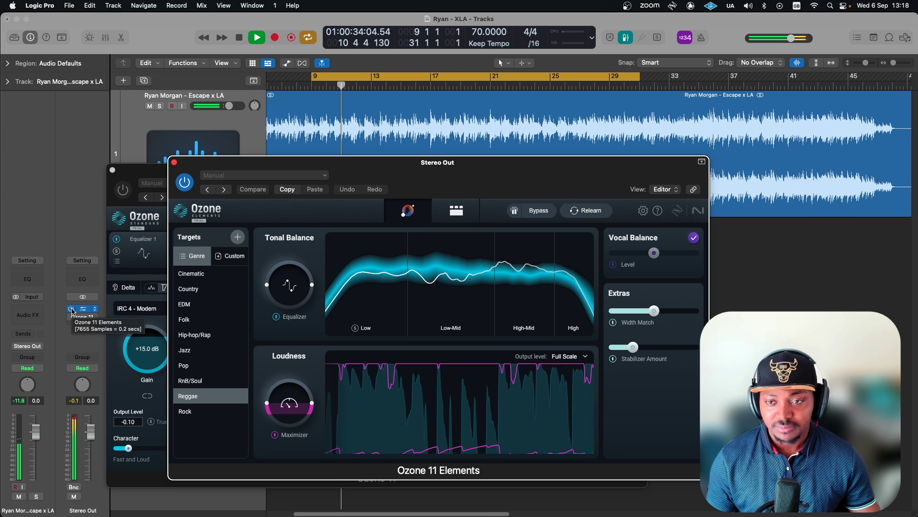
left_click(71, 309)
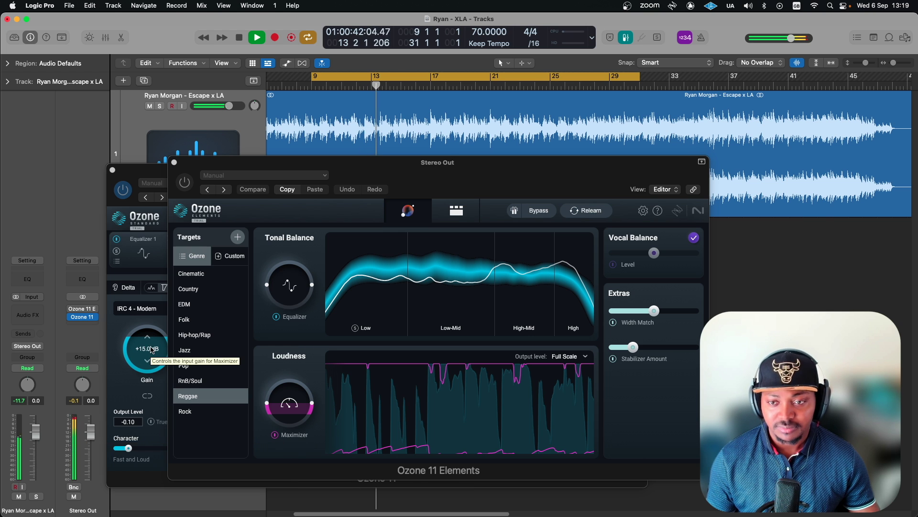
Return to the Standard chain, then reopen Elements and move its window up and left
left_click(72, 317)
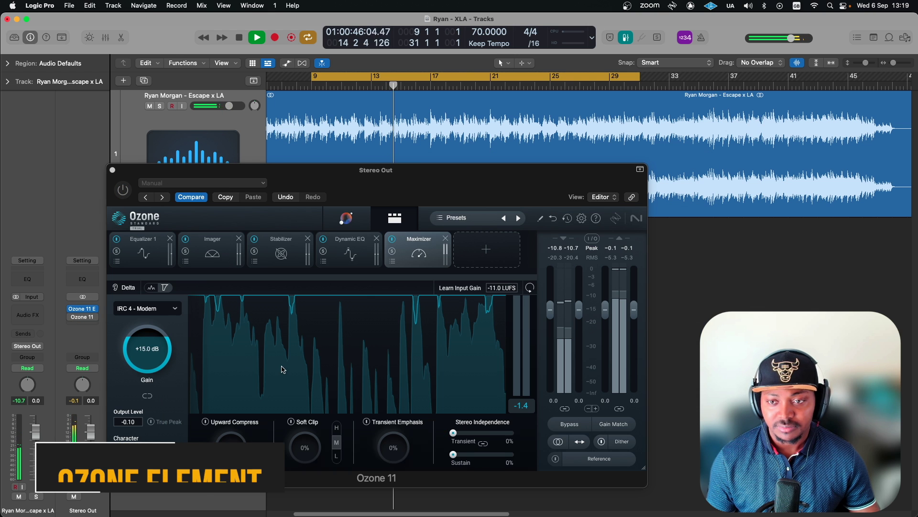
left_click(83, 308)
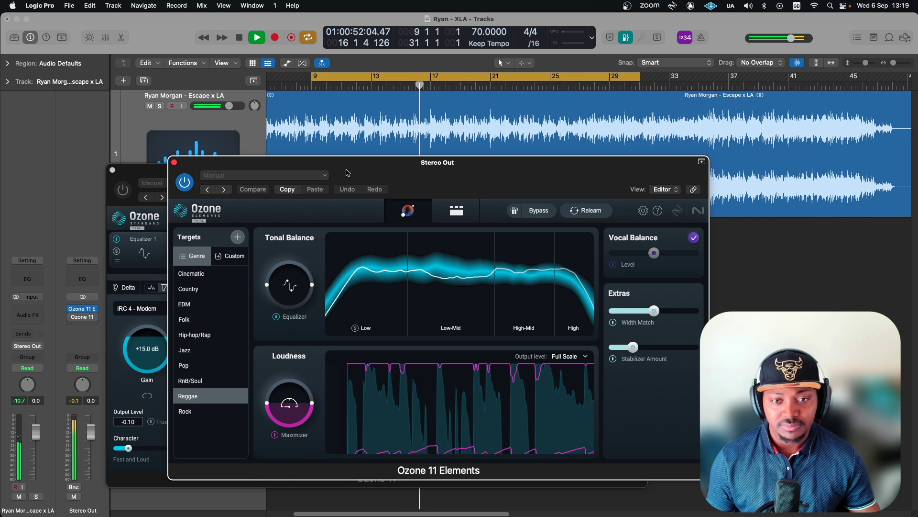
left_click_drag(349, 174, 318, 160)
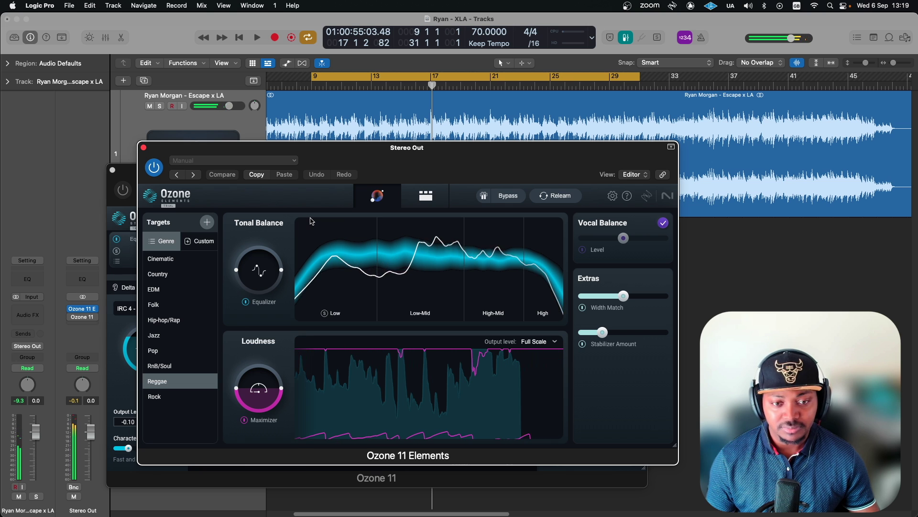
Raise the Tonal Balance Equalizer amount and replay the song to hear the change
key("space")
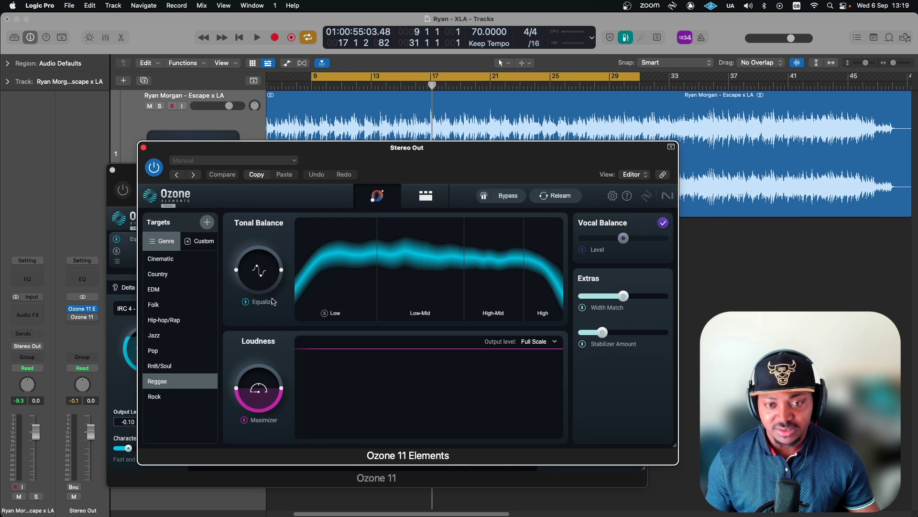
left_click_drag(258, 274, 260, 338)
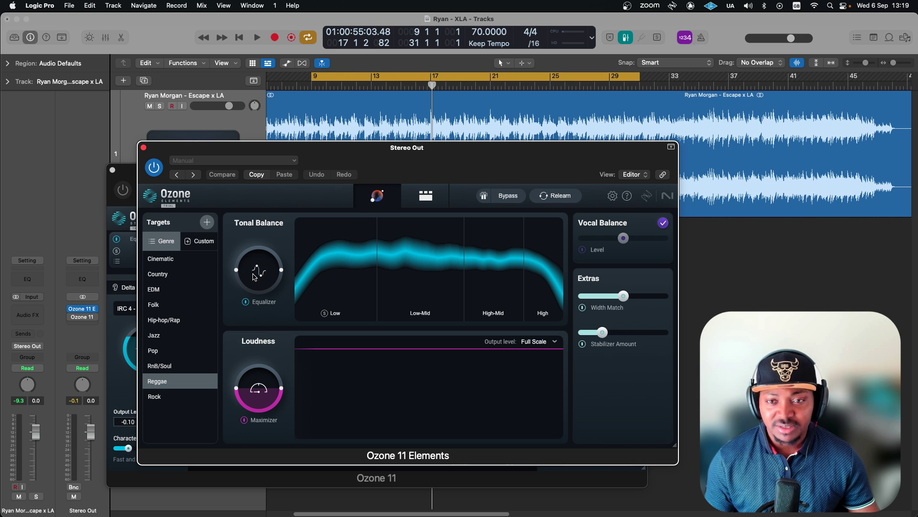
key("space")
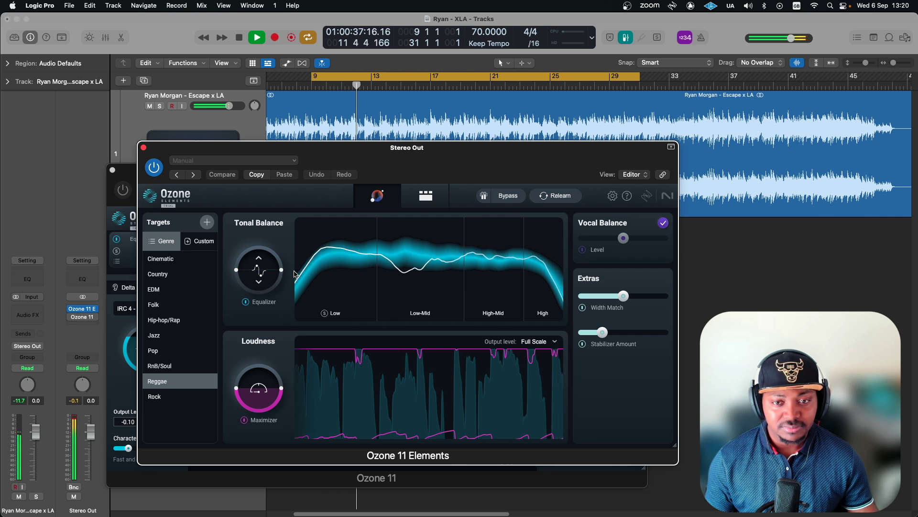
key("space")
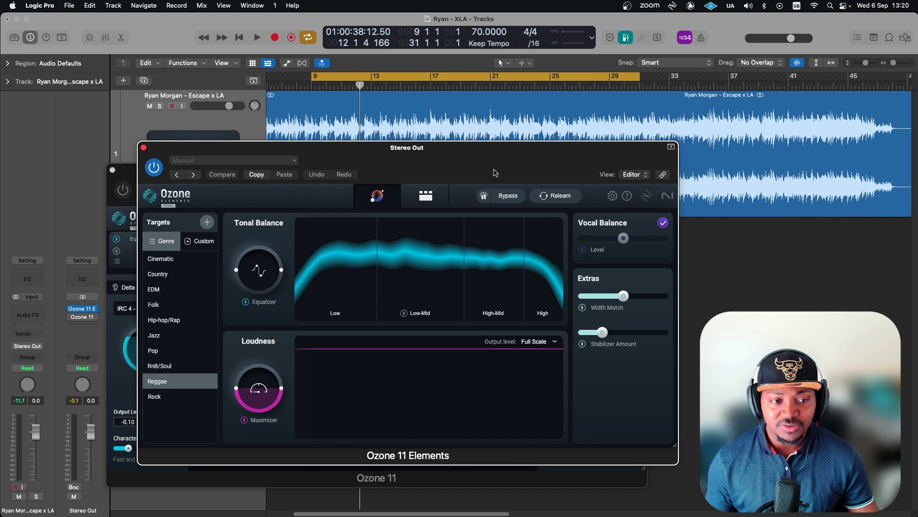
left_click_drag(497, 173, 473, 171)
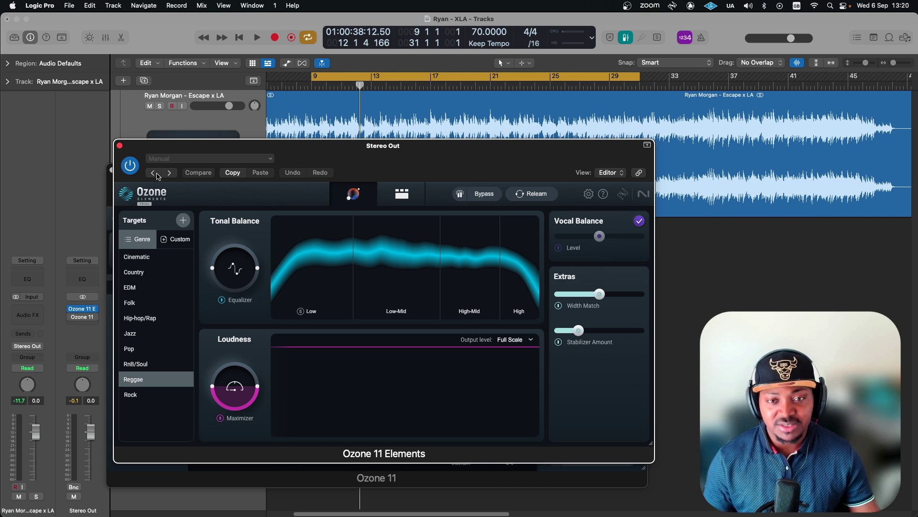
mouse_move(150, 151)
left_mouse_down()
mouse_move(249, 149)
mouse_move(133, 151)
left_mouse_up()
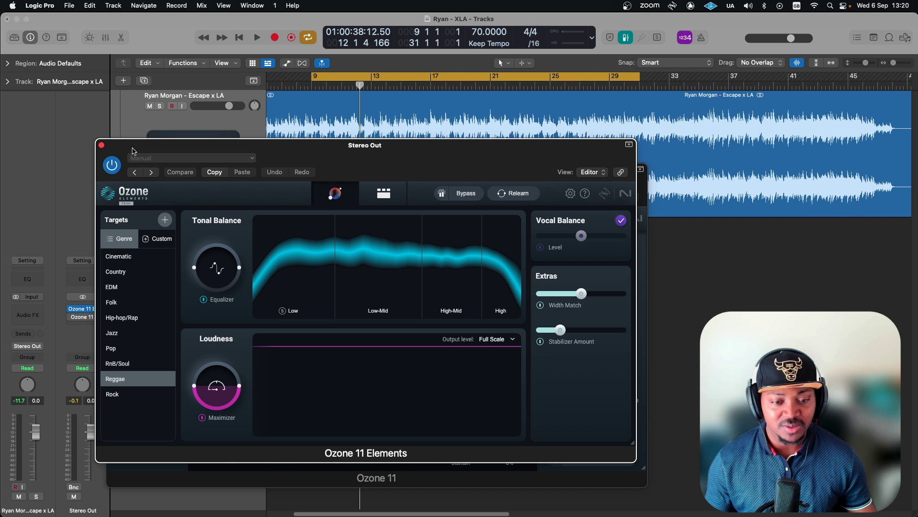
Close and reopen Elements, then move the Standard window up and left so both plug-ins show
left_click(101, 147)
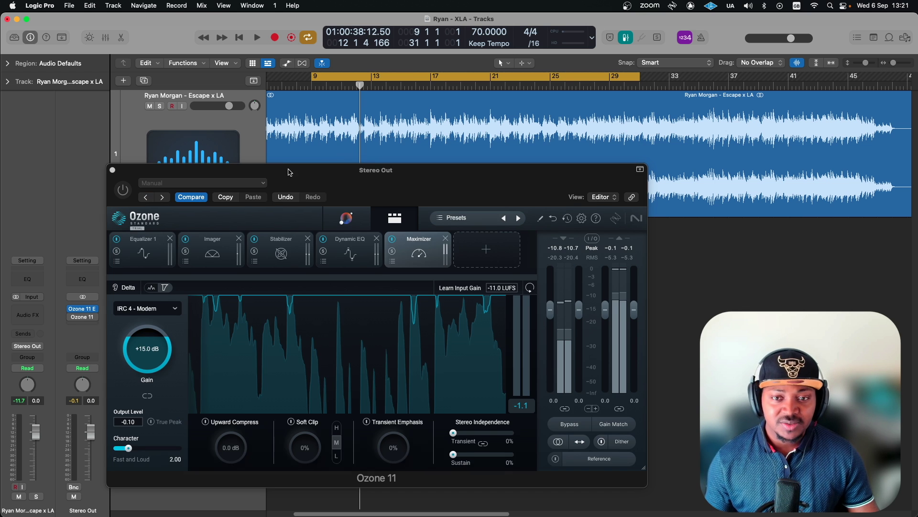
left_click_drag(294, 172, 296, 136)
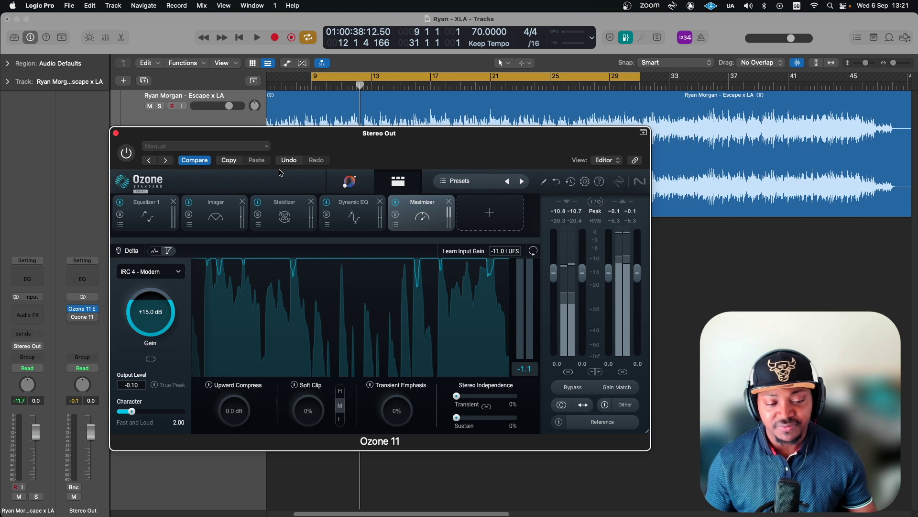
left_click(80, 310)
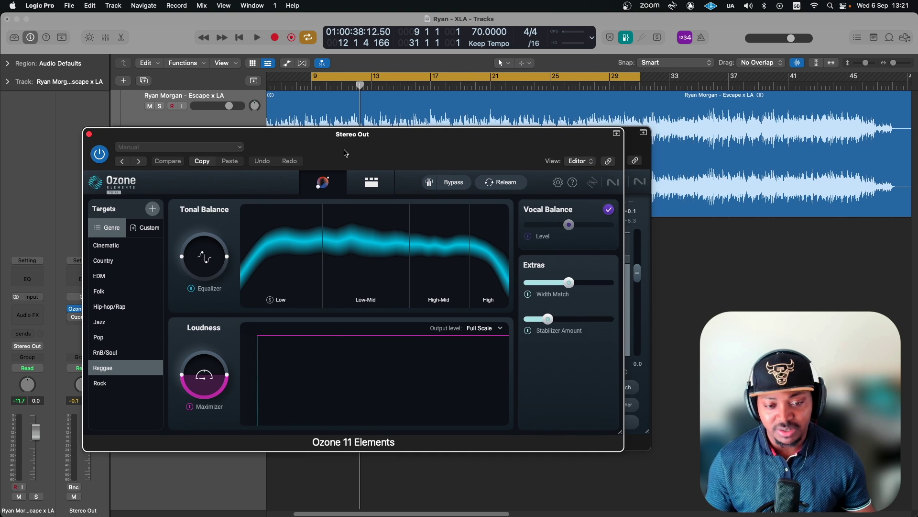
left_click(394, 158)
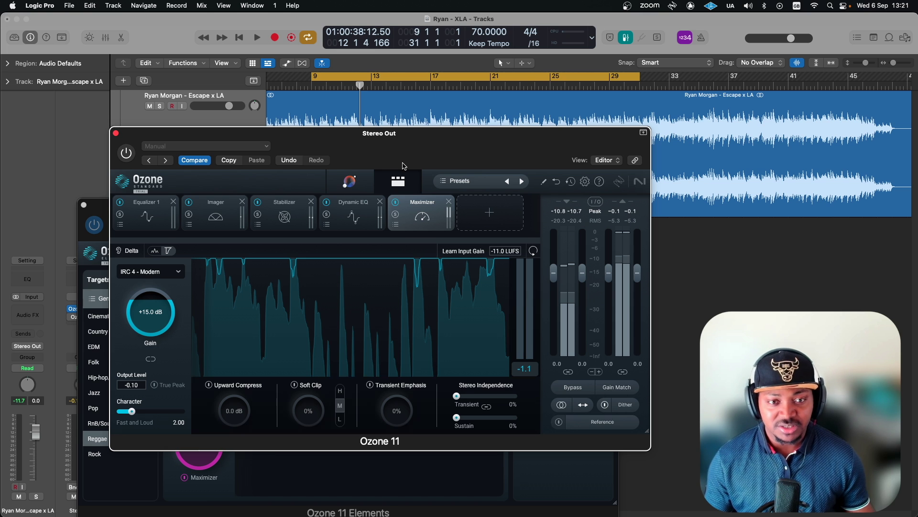
left_click_drag(405, 154, 381, 144)
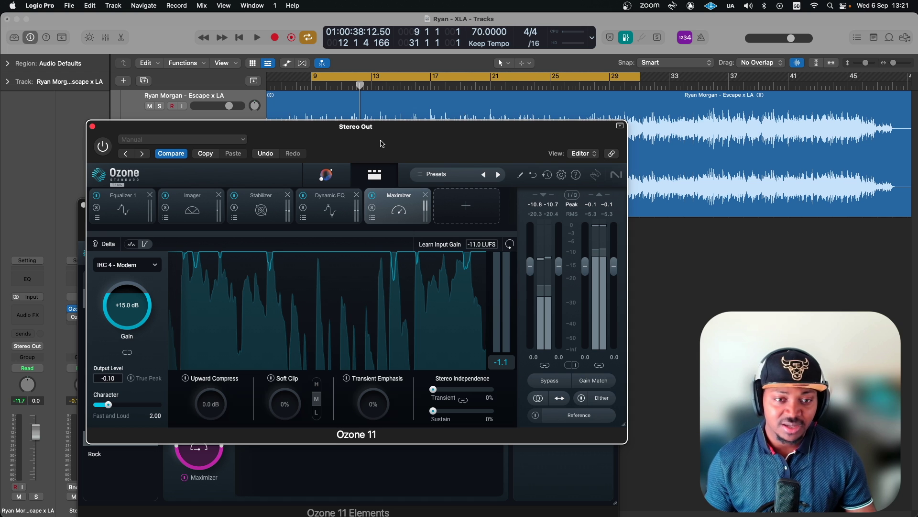
left_click_drag(381, 144, 366, 130)
left_click(338, 455)
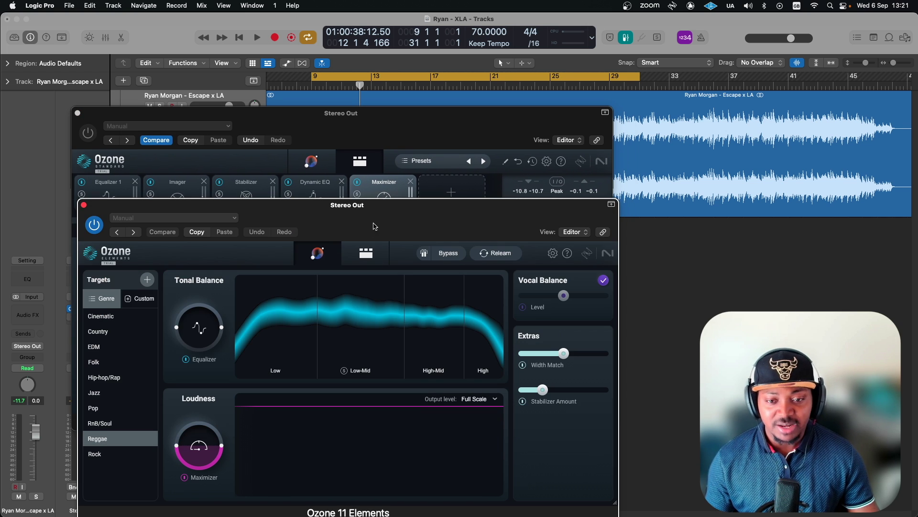
left_click_drag(376, 227, 352, 163)
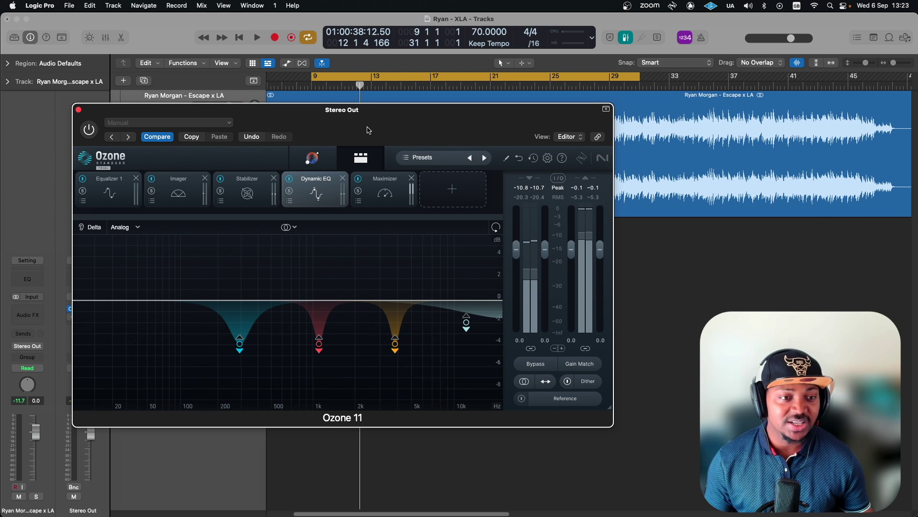
Move the Ozone 11 Standard window to the right
left_click_drag(300, 128, 341, 128)
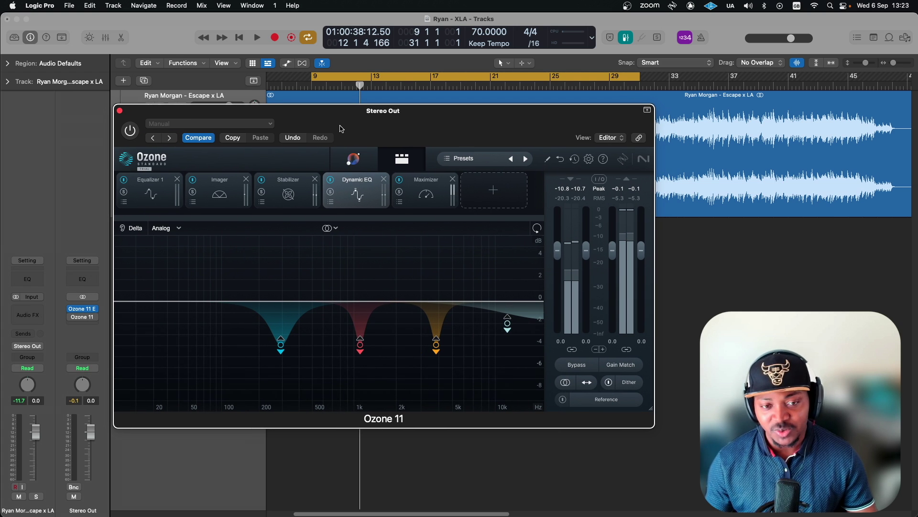